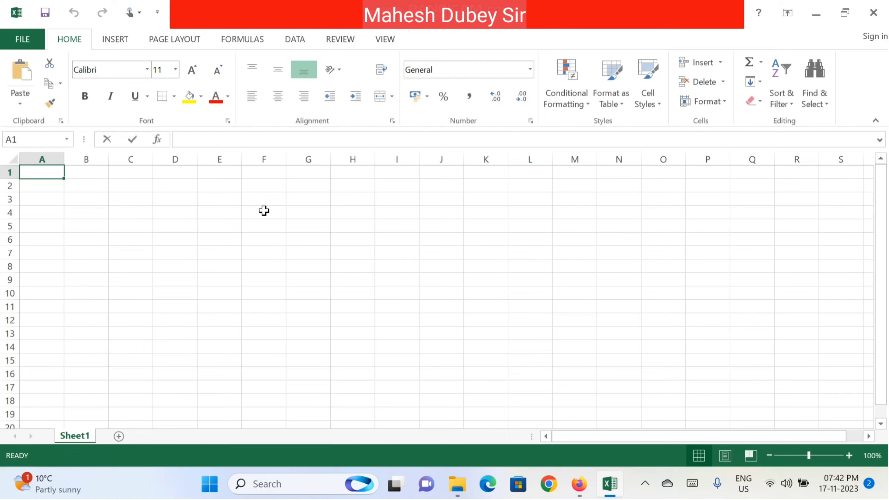
Step: Enter the title 'Salary Details' in A1 and start the A2 note with 'Sunday & Saturday'
{"action": "type", "text": "Salar"}
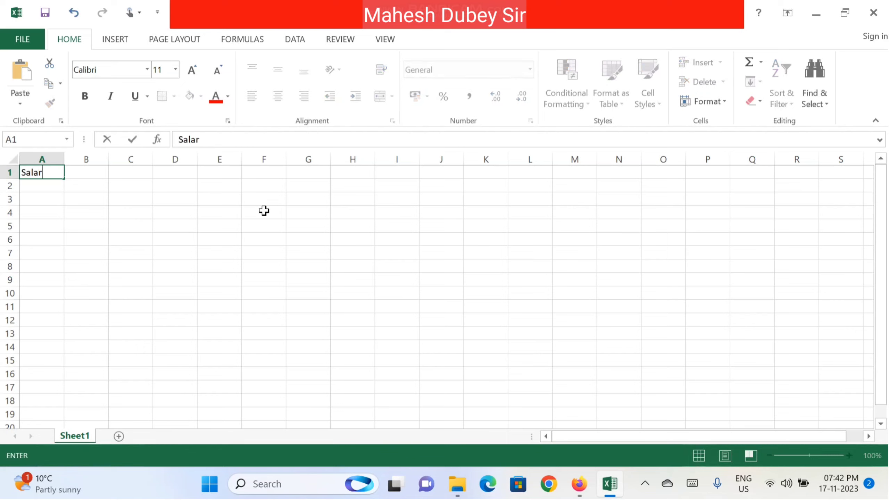
{"action": "type", "text": "y "}
{"action": "type", "text": "D"}
{"action": "type", "text": "etail"}
{"action": "type", "text": "s"}
{"action": "key", "text": "Return"}
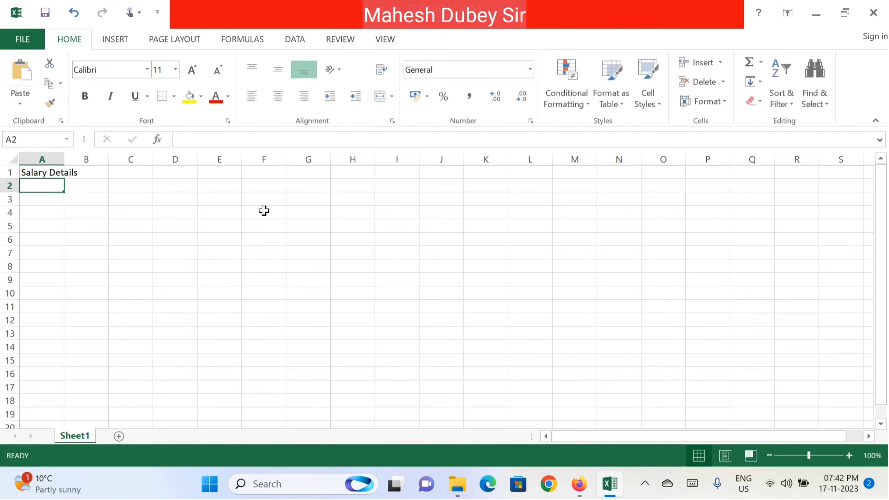
{"action": "type", "text": "Su"}
{"action": "type", "text": "nd"}
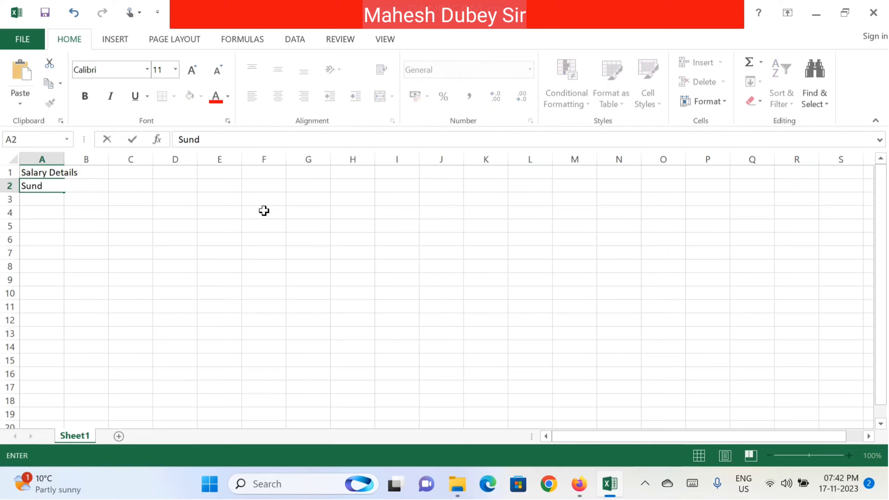
{"action": "type", "text": "ay "}
{"action": "type", "text": "& S"}
{"action": "type", "text": "ut"}
{"action": "key", "text": "BackSpace"}
{"action": "key", "text": "BackSpace"}
{"action": "type", "text": "at"}
{"action": "type", "text": "ur"}
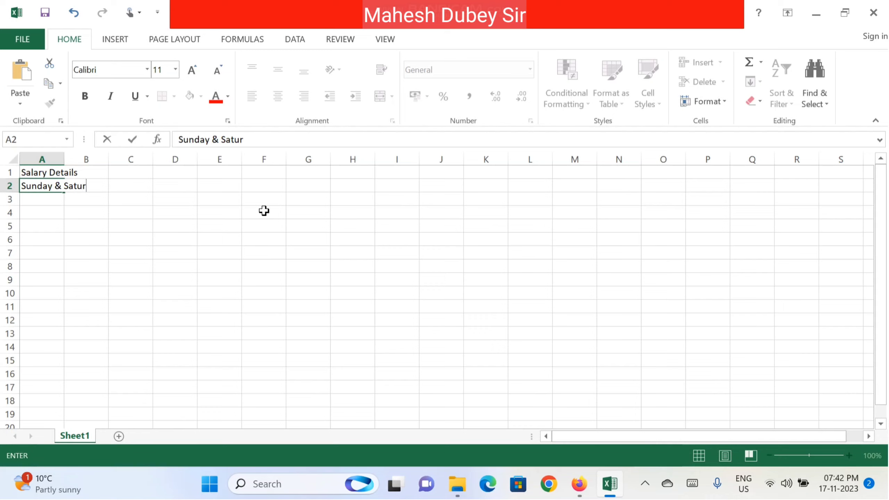
{"action": "type", "text": "day"}
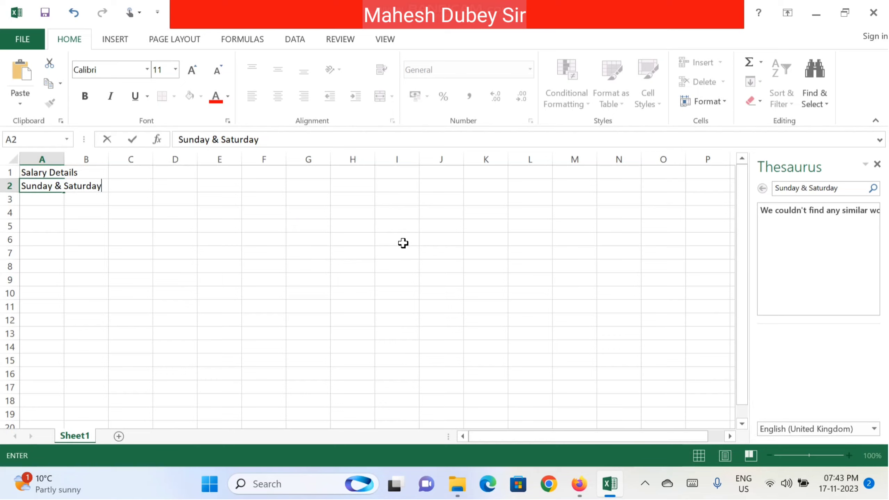
Step: Close the Thesaurus pane and run a spell check, dismissing its result
{"action": "left_click", "coordinate": [877, 165]}
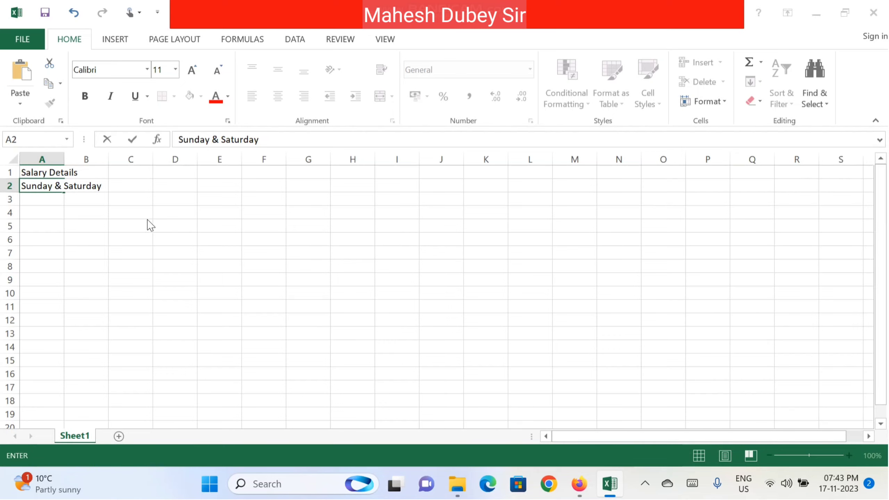
{"action": "key", "text": "F7"}
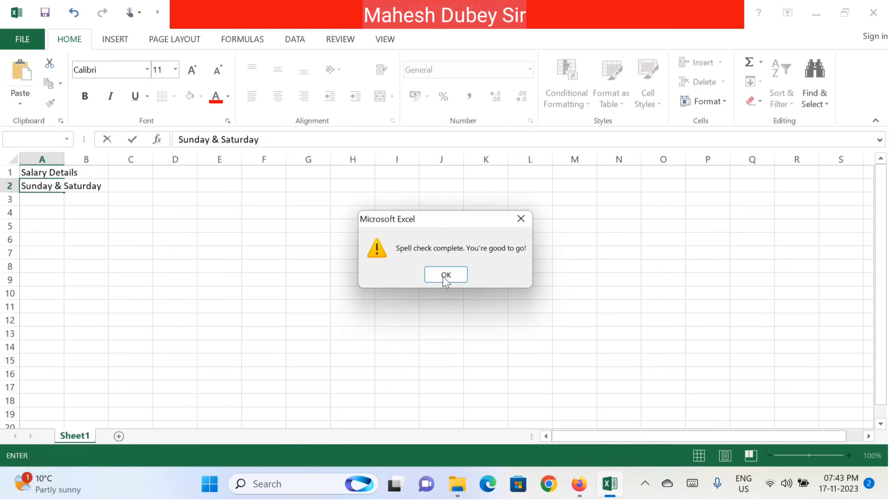
{"action": "left_click", "coordinate": [446, 275]}
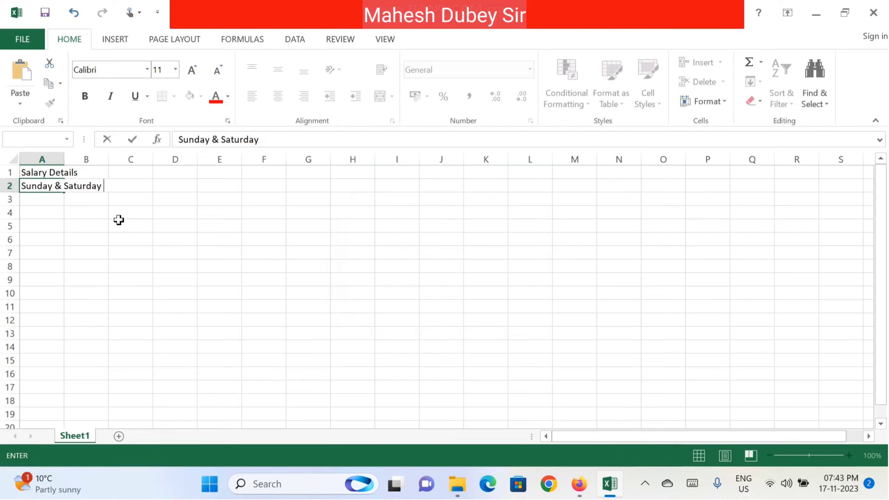
Step: Complete the A2 note so it reads 'Sunday & Saturday Extra Pament =500'
{"action": "type", "text": "Extra "}
{"action": "type", "text": "Pame"}
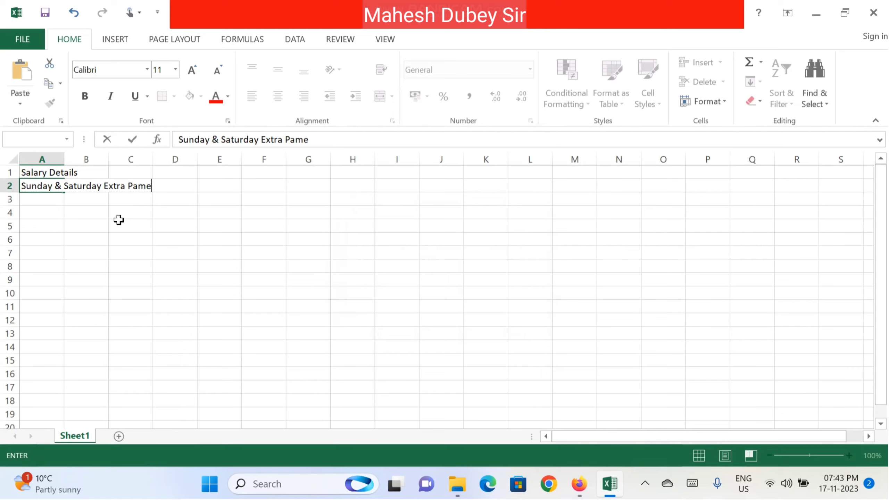
{"action": "type", "text": "nt"}
{"action": "type", "text": " %"}
{"action": "key", "text": "BackSpace"}
{"action": "type", "text": "=500"}
{"action": "key", "text": "Return"}
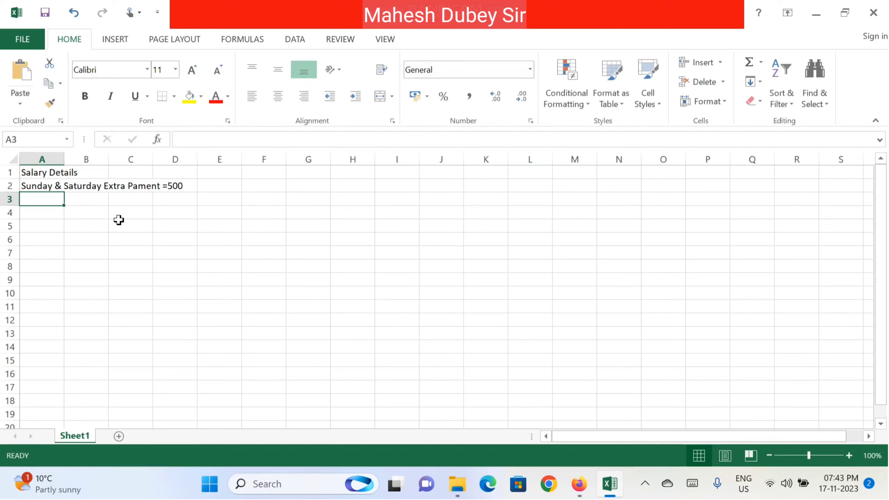
Step: Enter the headings Sr, Emplayee Name and Working Date in A3:C3
{"action": "type", "text": "Sr"}
{"action": "key", "text": "Tab"}
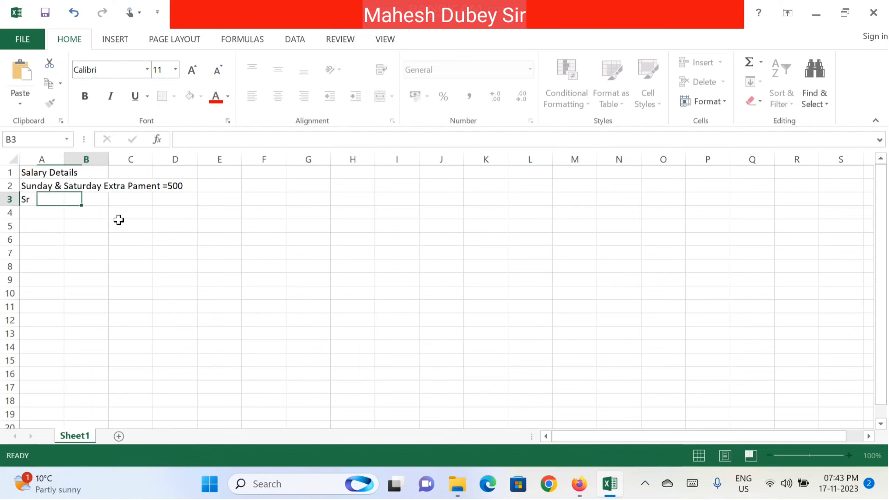
{"action": "type", "text": "Em"}
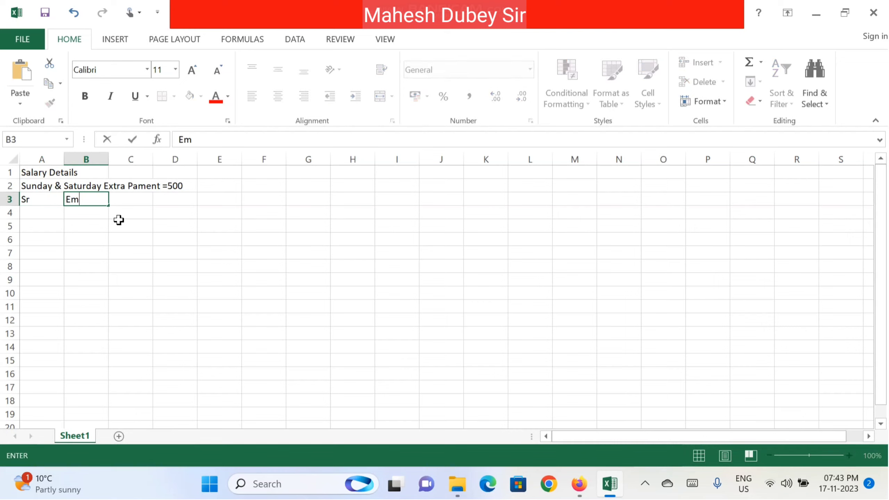
{"action": "type", "text": "playee"}
{"action": "type", "text": " Name"}
{"action": "key", "text": "Tab"}
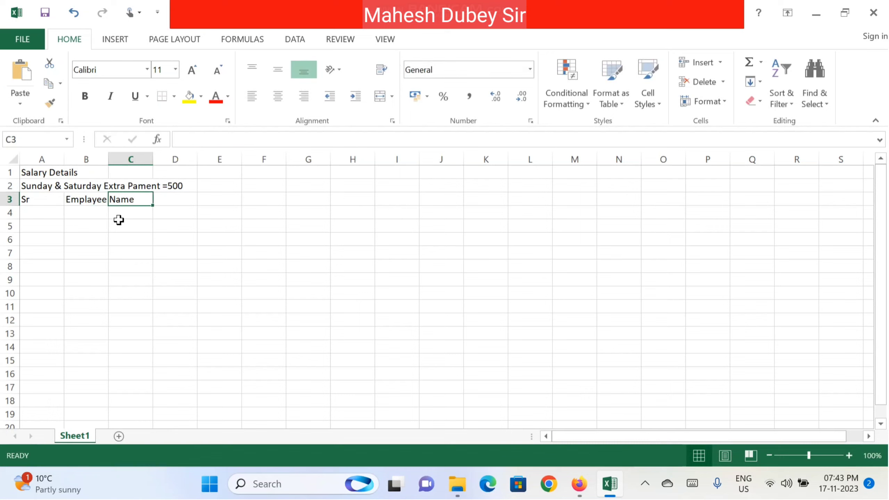
{"action": "type", "text": "Date"}
{"action": "key", "text": "BackSpace"}
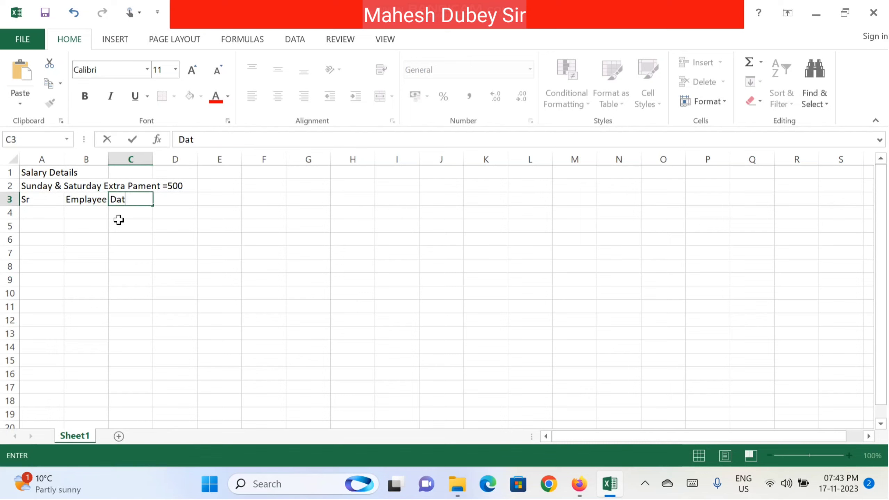
{"action": "key", "text": "BackSpace"}
{"action": "key", "text": "BackSpace"}
{"action": "key", "text": "BackSpace"}
{"action": "type", "text": "W"}
{"action": "type", "text": "orkin"}
{"action": "type", "text": "g Da"}
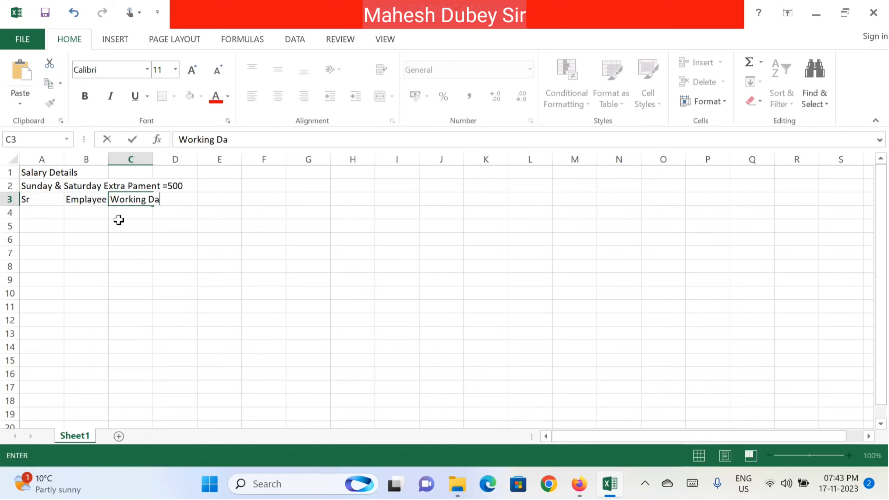
{"action": "type", "text": "te"}
{"action": "key", "text": "Tab"}
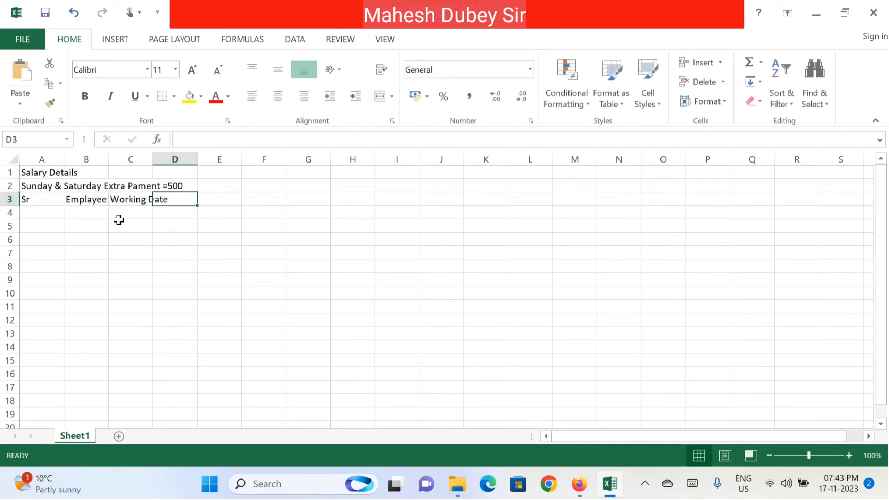
Step: Enter the headings Day, Month, Year and Extra Payment in D3:G3, fixing typos
{"action": "type", "text": "Day"}
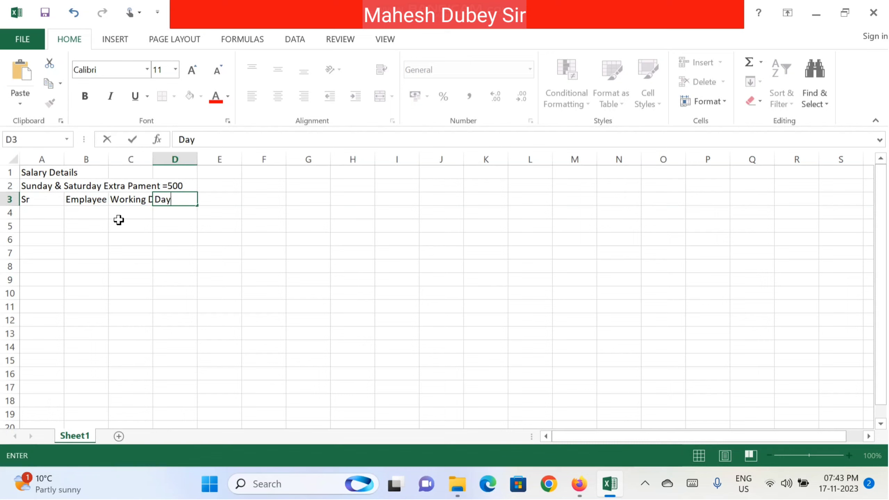
{"action": "key", "text": "Tab"}
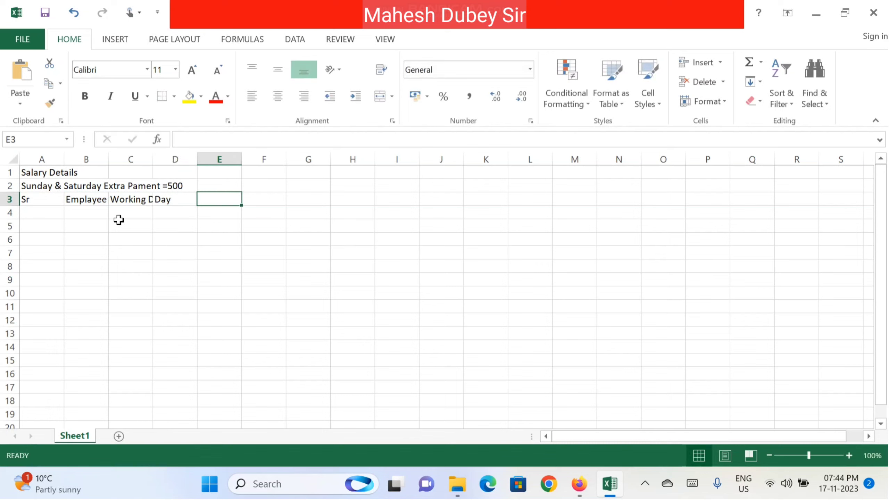
{"action": "type", "text": "Month"}
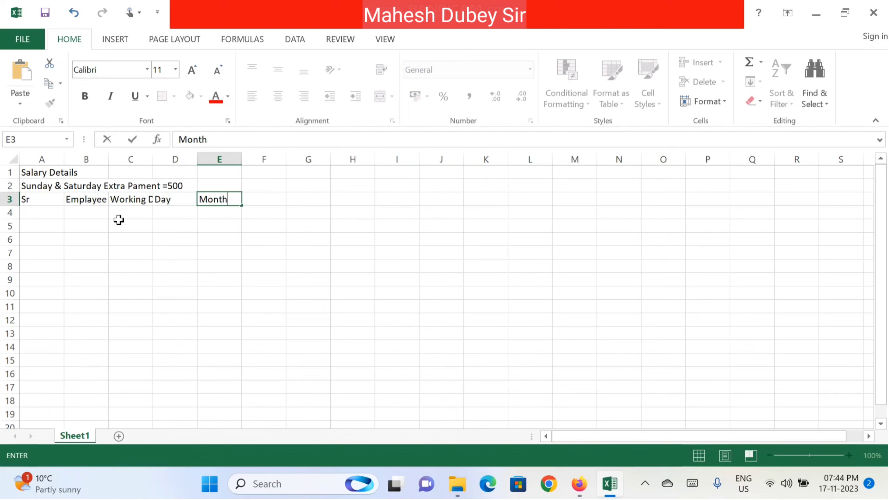
{"action": "key", "text": "Tab"}
{"action": "type", "text": "Ye"}
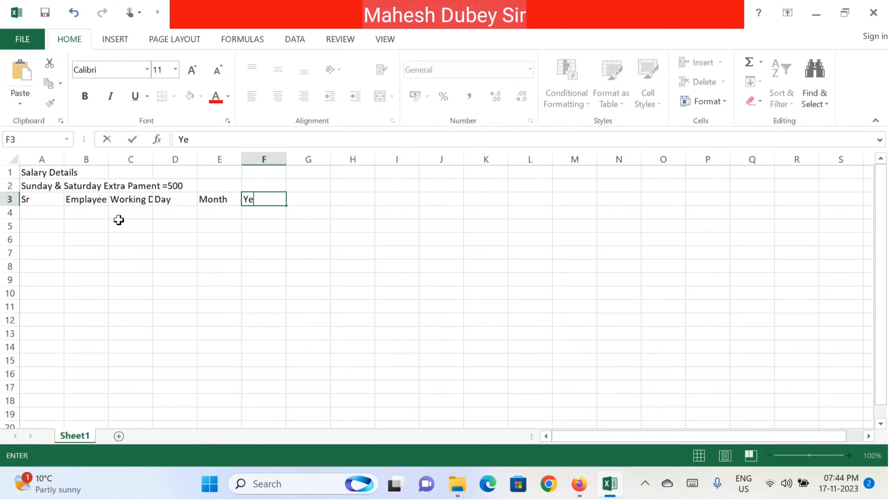
{"action": "type", "text": "sr"}
{"action": "key", "text": "Tab"}
{"action": "key", "text": "Left"}
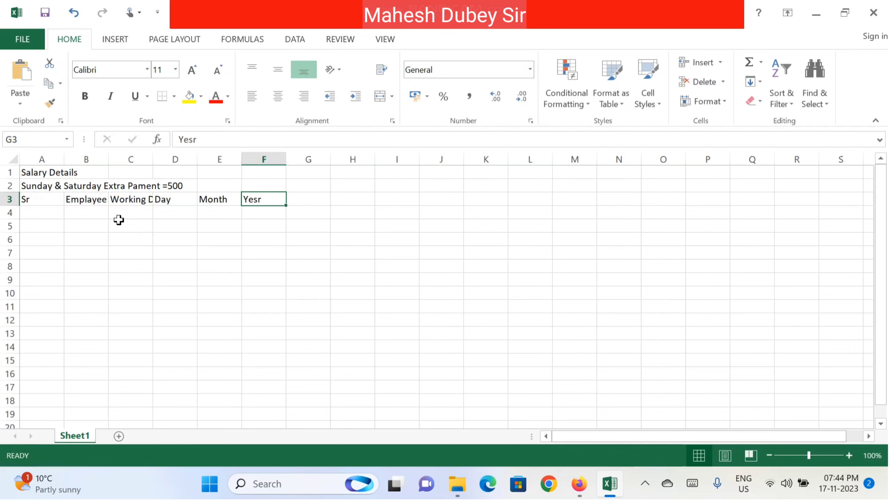
{"action": "type", "text": "Year"}
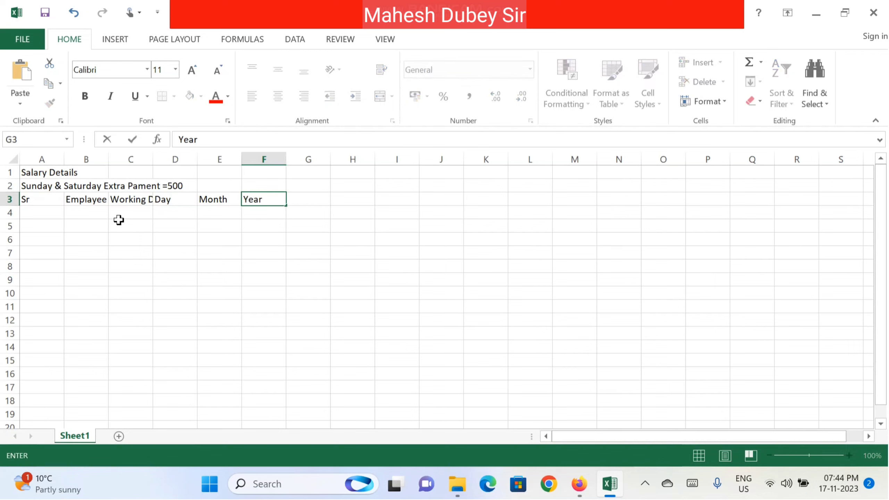
{"action": "key", "text": "Tab"}
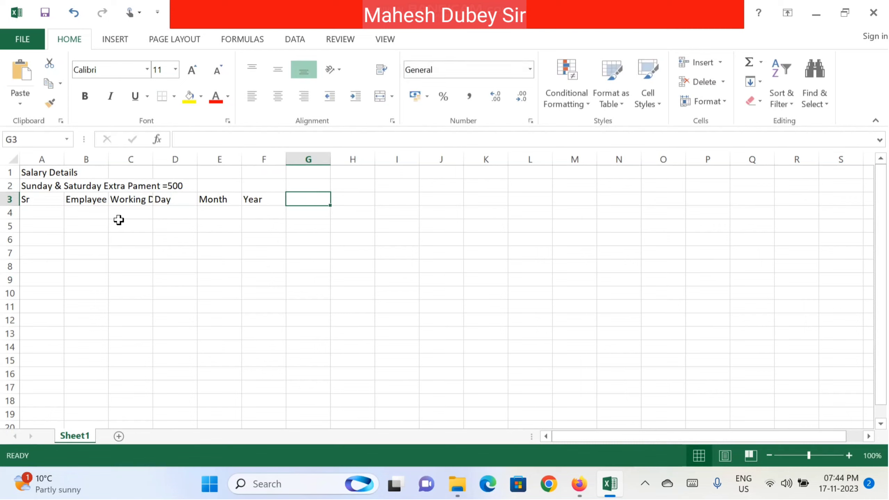
{"action": "type", "text": "Ext"}
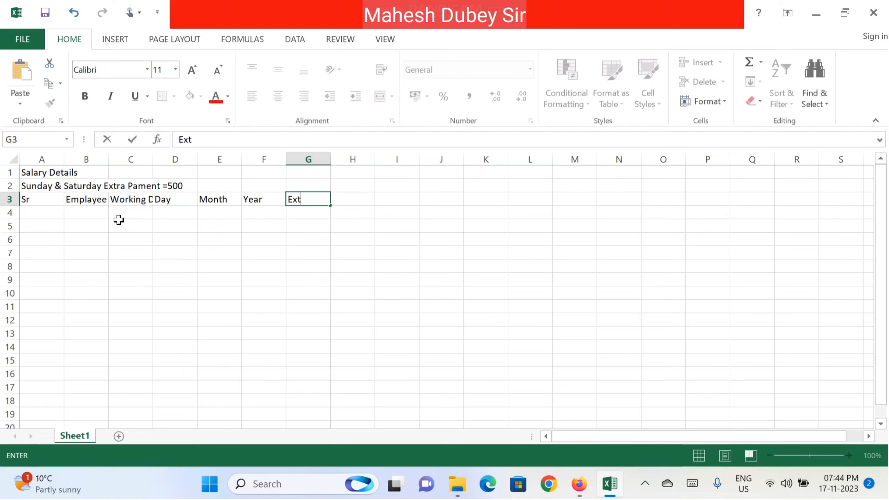
{"action": "type", "text": "a Paym"}
{"action": "type", "text": "ent"}
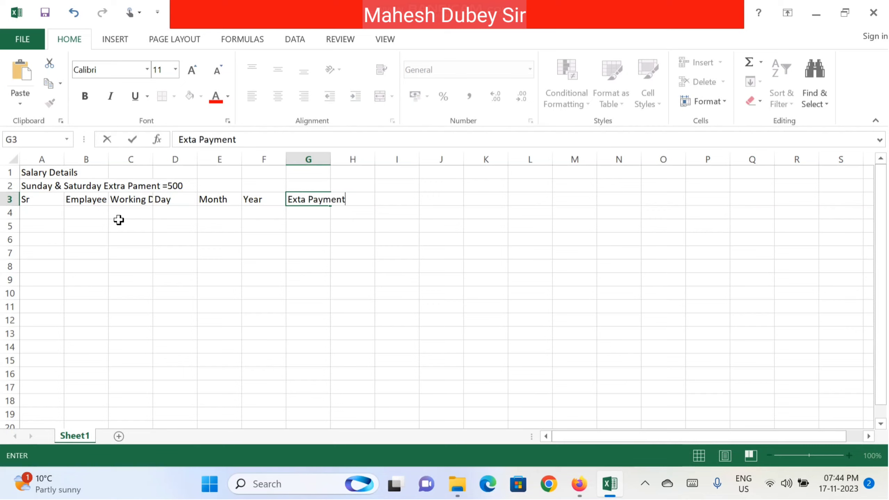
{"action": "left_click", "coordinate": [298, 199]}
{"action": "type", "text": "r"}
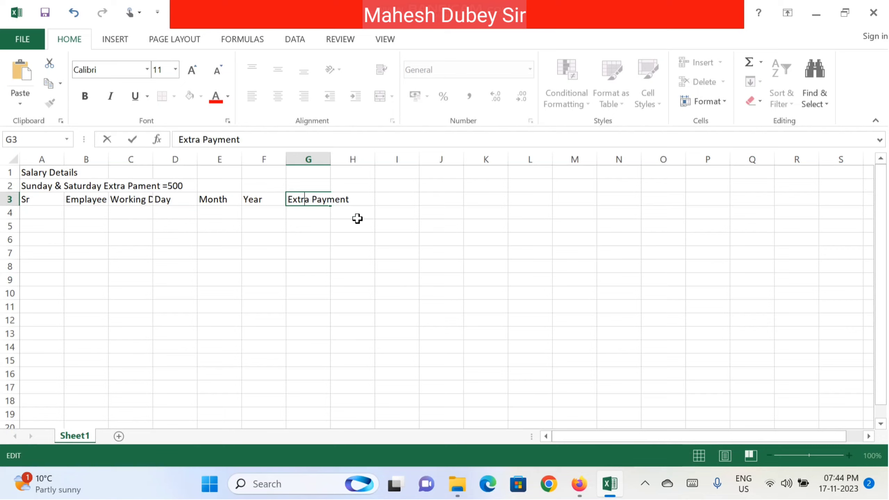
{"action": "key", "text": "Return"}
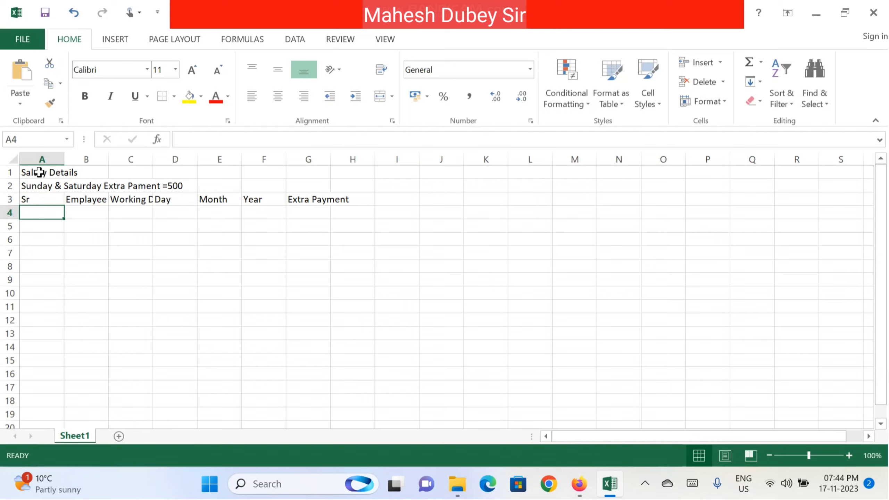
Step: Merge and center the title in A1:G1 and the note in A2:G2
{"action": "left_click_drag", "start_coordinate": [39, 172], "coordinate": [322, 168]}
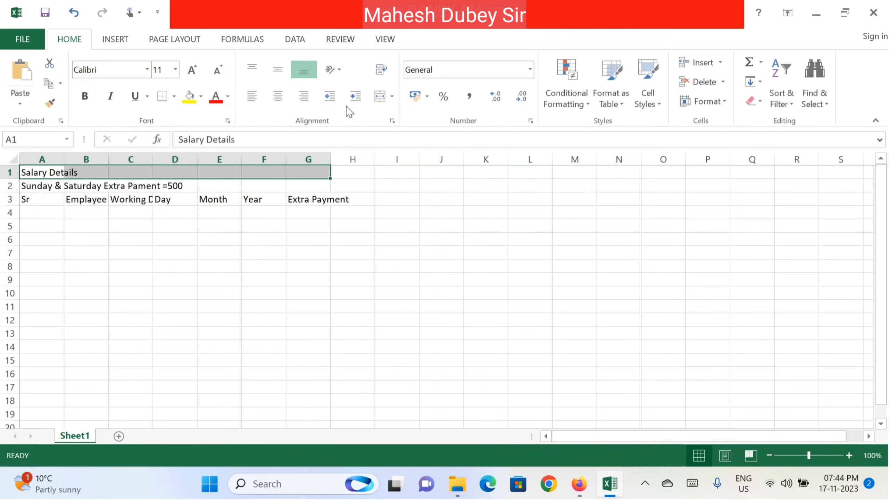
{"action": "left_click", "coordinate": [381, 97]}
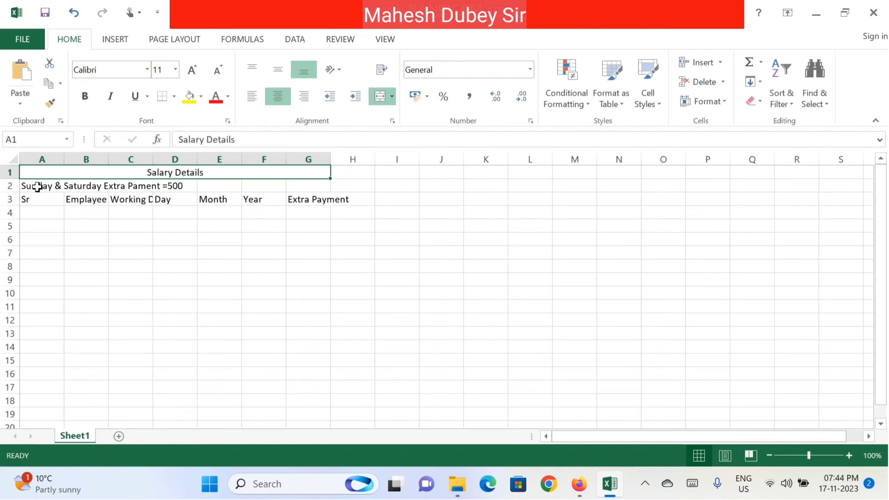
{"action": "left_click_drag", "start_coordinate": [36, 185], "coordinate": [315, 186]}
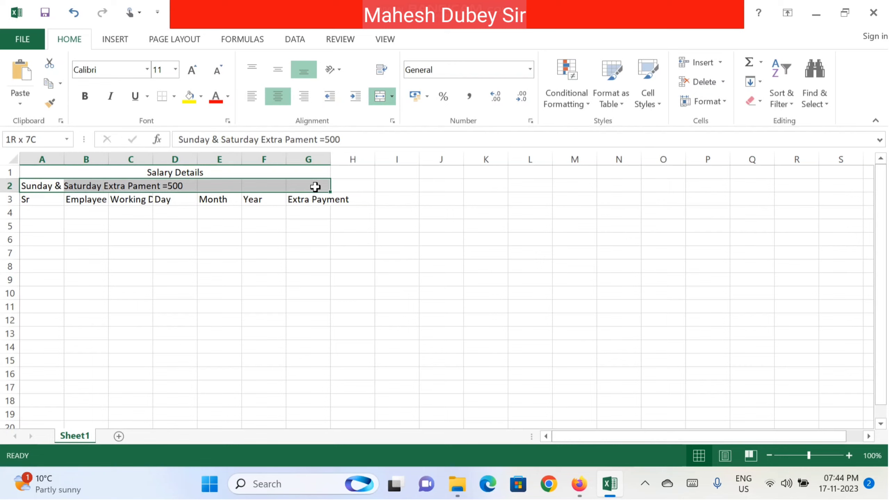
{"action": "left_click", "coordinate": [380, 95]}
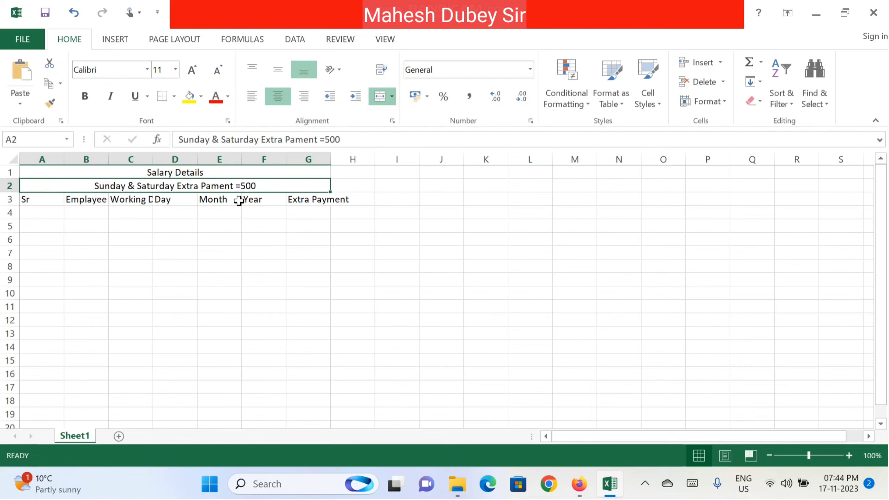
Step: Narrow column A and widen columns B, C, D and F to fit their headings
{"action": "mouse_move", "coordinate": [64, 159]}
{"action": "left_mouse_down"}
{"action": "mouse_move", "coordinate": [41, 169]}
{"action": "mouse_move", "coordinate": [58, 176]}
{"action": "left_mouse_up"}
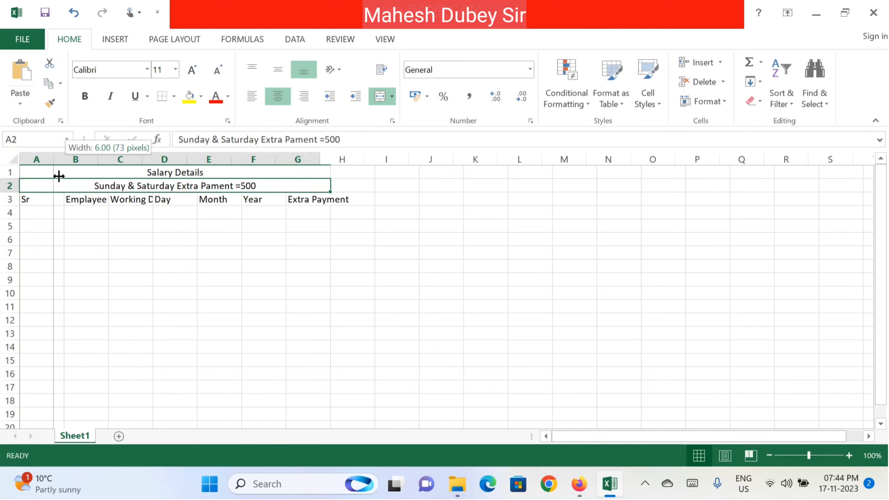
{"action": "left_click_drag", "start_coordinate": [106, 160], "coordinate": [190, 173]}
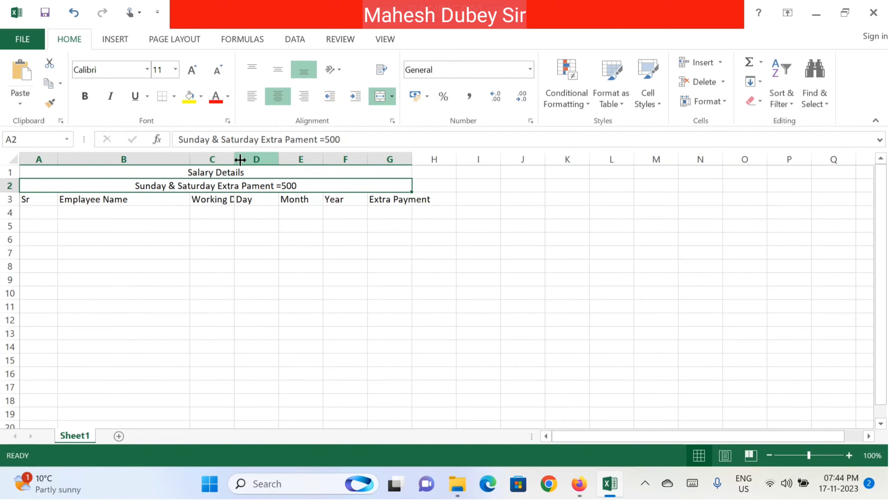
{"action": "left_click_drag", "start_coordinate": [240, 160], "coordinate": [276, 162]}
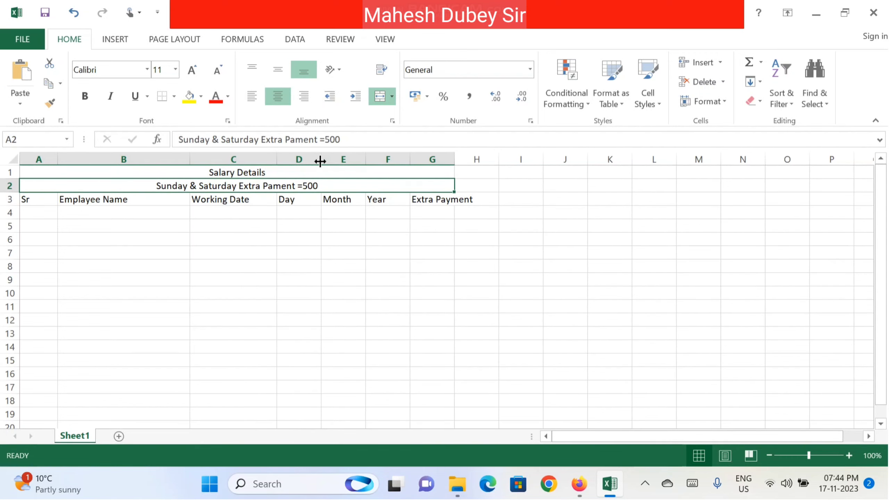
{"action": "left_click_drag", "start_coordinate": [320, 161], "coordinate": [392, 162]}
{"action": "left_click_drag", "start_coordinate": [433, 161], "coordinate": [510, 162]}
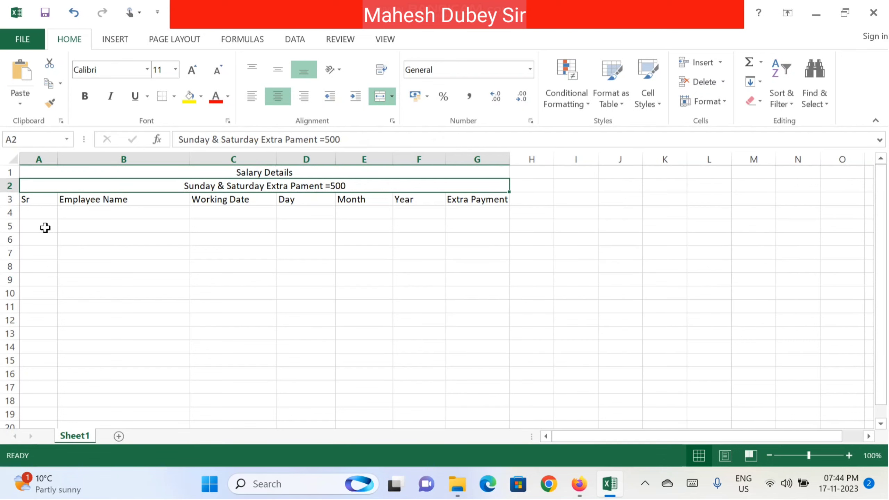
Step: Number A4:A16 from 1 to 13 by filling down and choosing Fill Series
{"action": "left_click", "coordinate": [37, 211]}
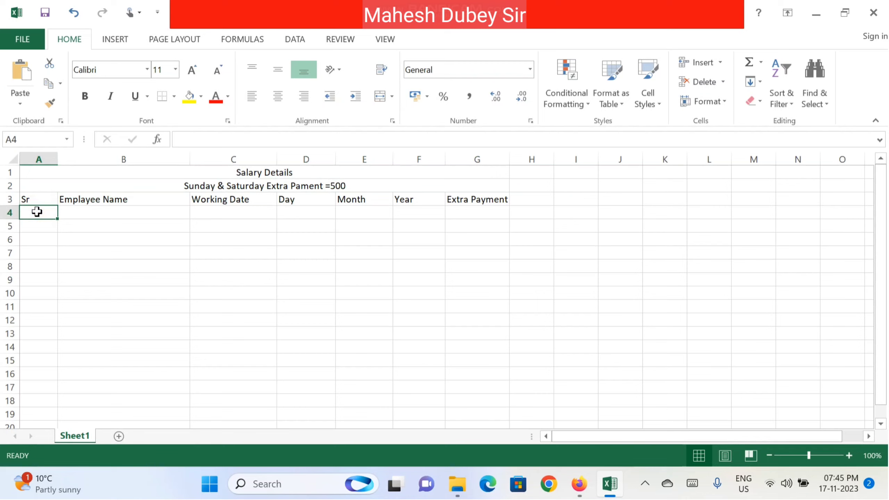
{"action": "type", "text": "1"}
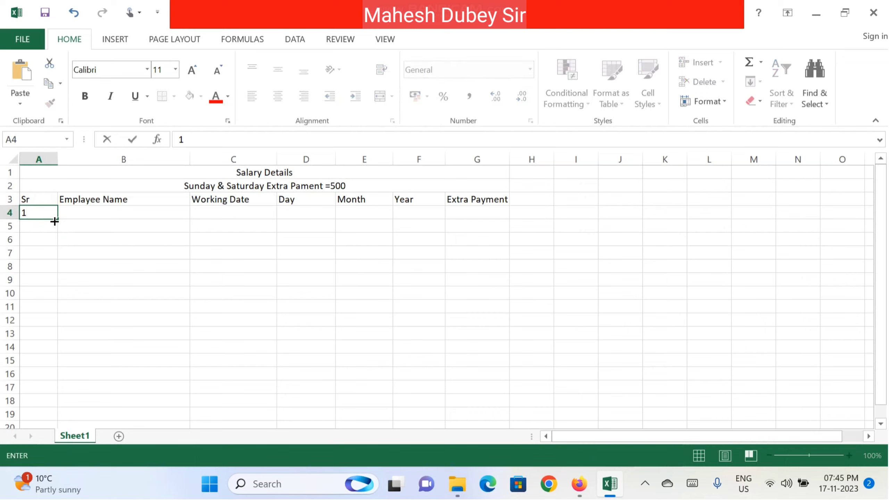
{"action": "left_click_drag", "start_coordinate": [58, 219], "coordinate": [69, 384]}
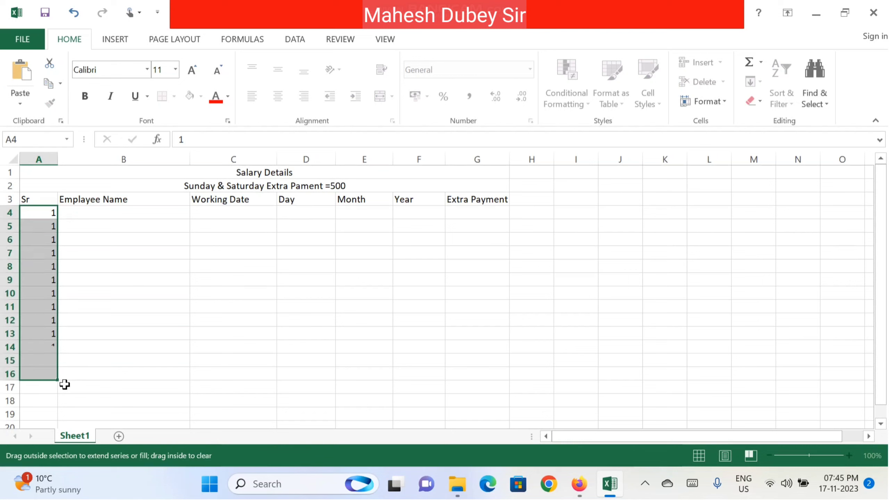
{"action": "left_click", "coordinate": [49, 214]}
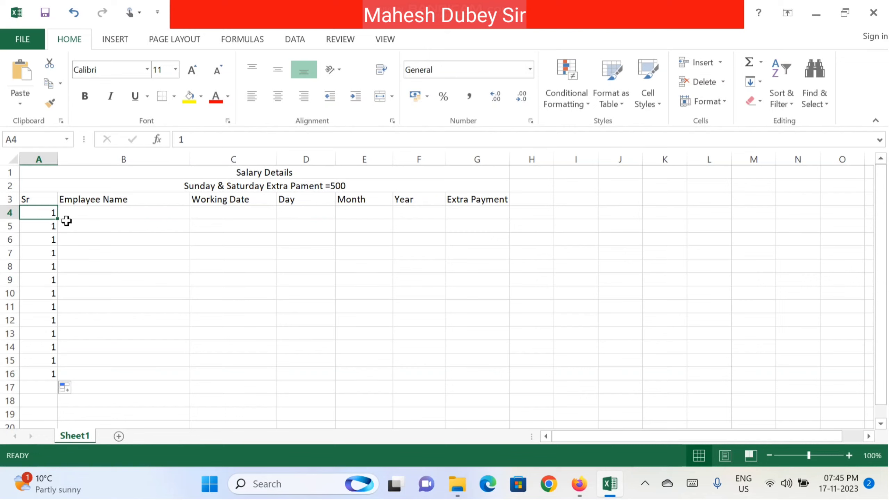
{"action": "left_click_drag", "start_coordinate": [58, 219], "coordinate": [60, 382]}
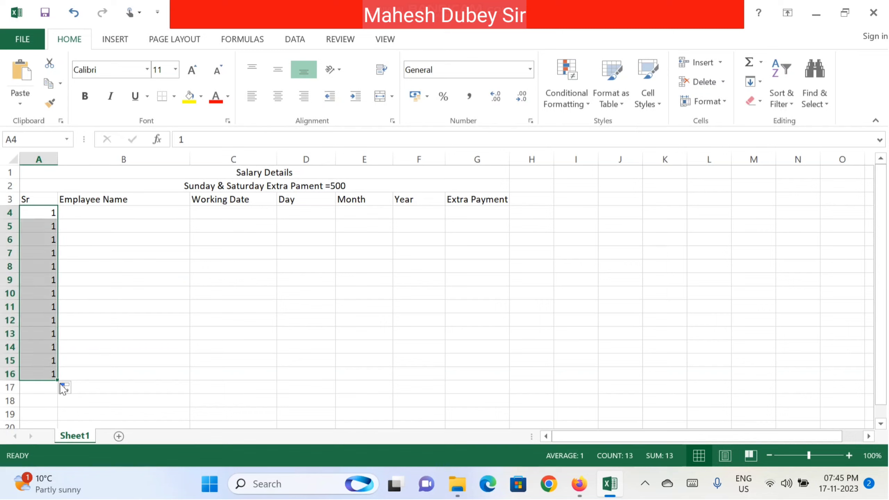
{"action": "left_click", "coordinate": [76, 389]}
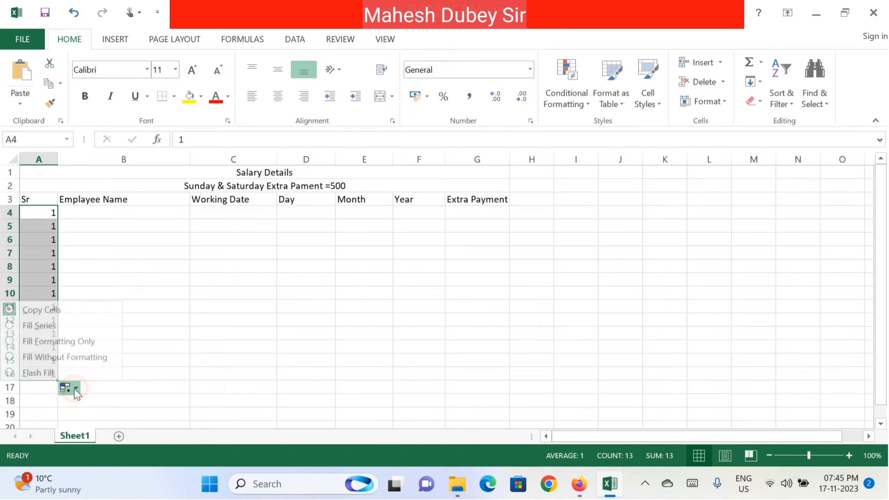
{"action": "left_click", "coordinate": [61, 329]}
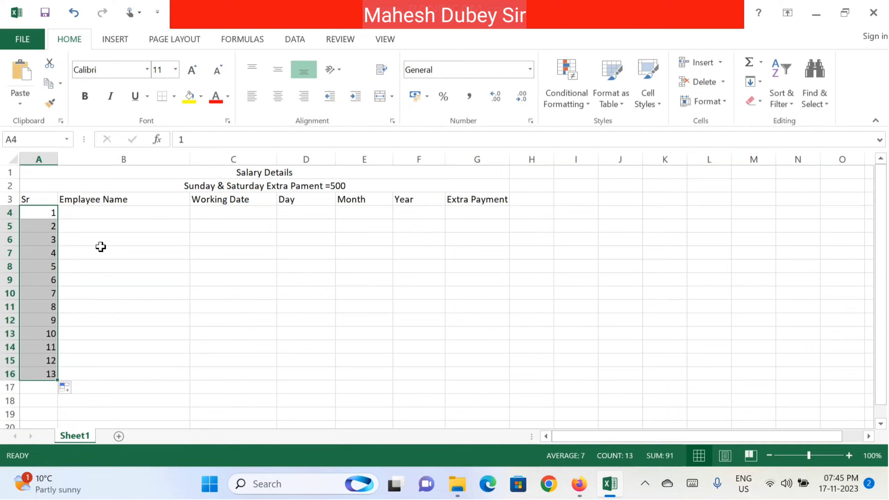
{"action": "left_click", "coordinate": [94, 210]}
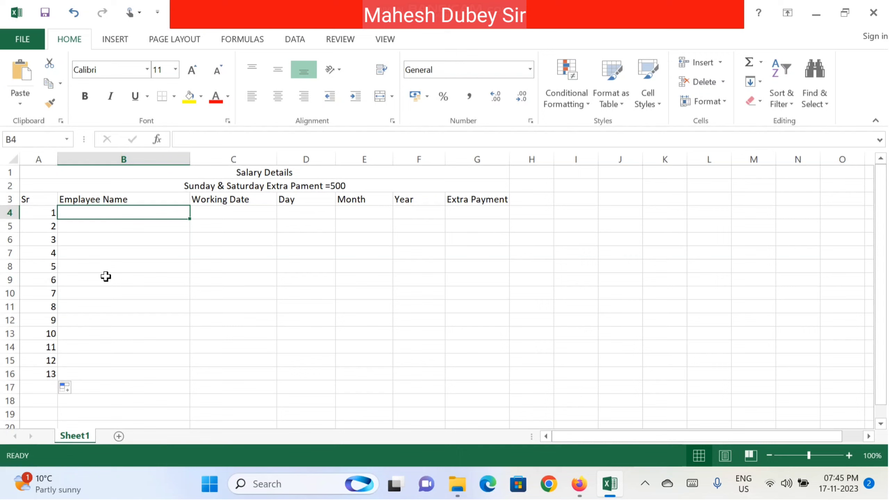
Step: Enter the first six employee names in B4:B9
{"action": "type", "text": "Ram"}
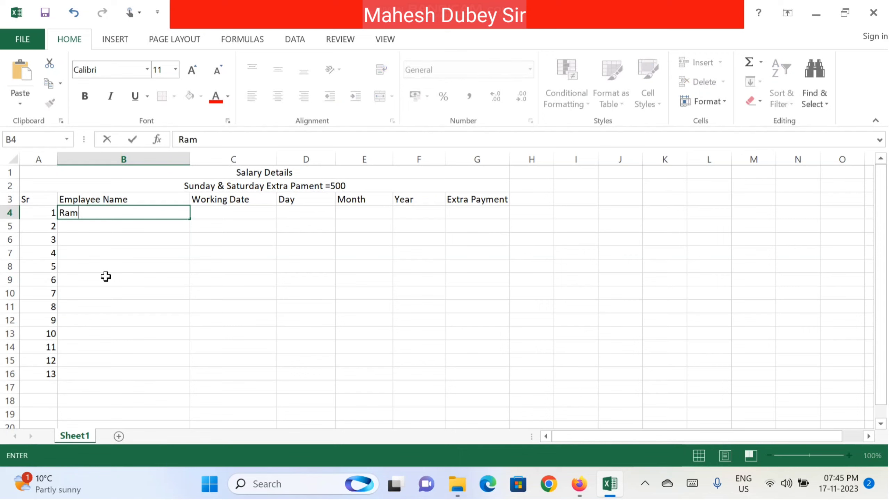
{"action": "key", "text": "Return"}
{"action": "type", "text": "Ra"}
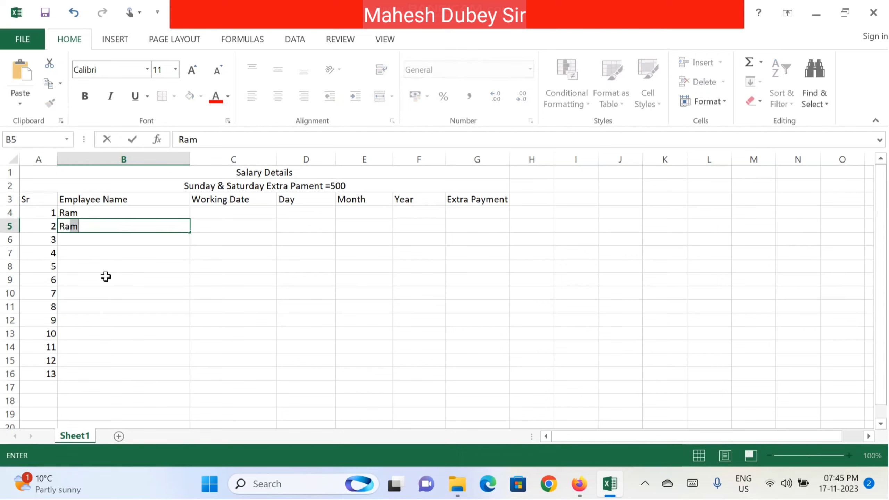
{"action": "type", "text": "ju"}
{"action": "key", "text": "Return"}
{"action": "type", "text": "R"}
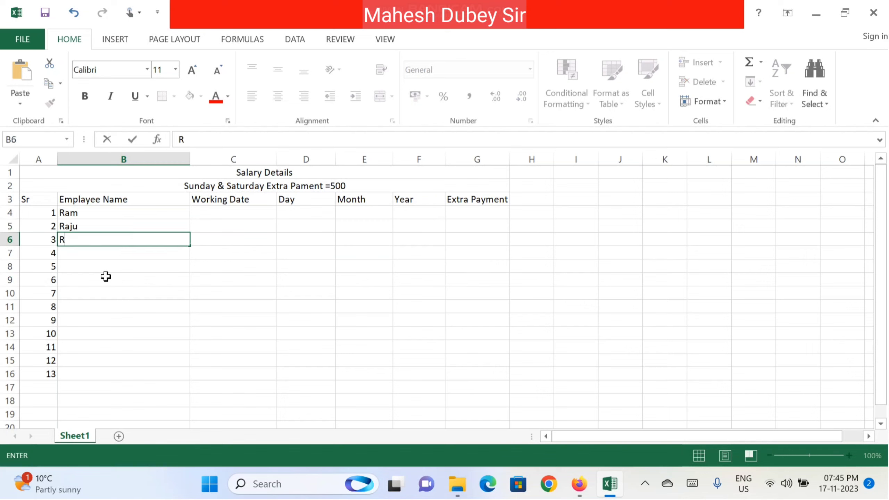
{"action": "type", "text": "amesh"}
{"action": "key", "text": "Return"}
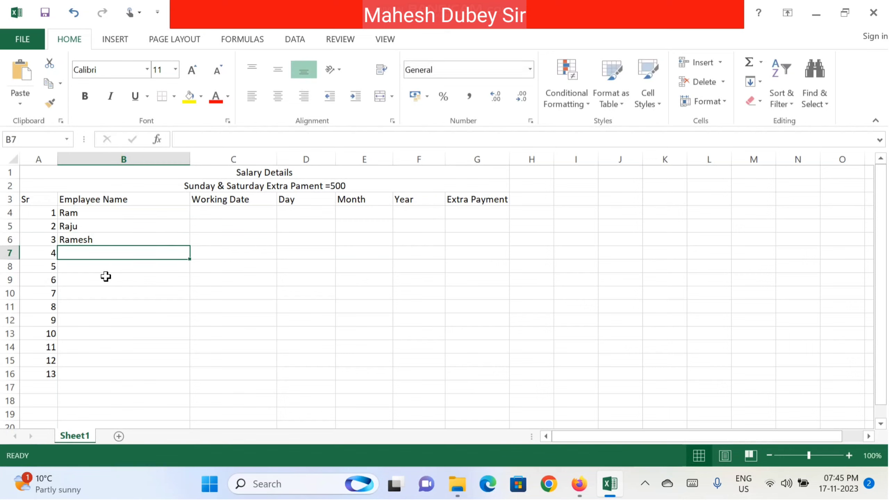
{"action": "type", "text": "Alka"}
{"action": "key", "text": "Return"}
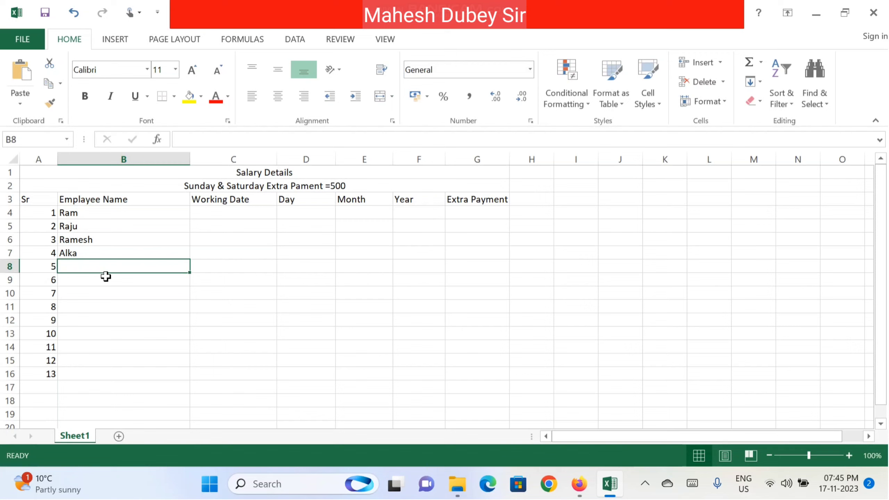
{"action": "type", "text": "Santosh"}
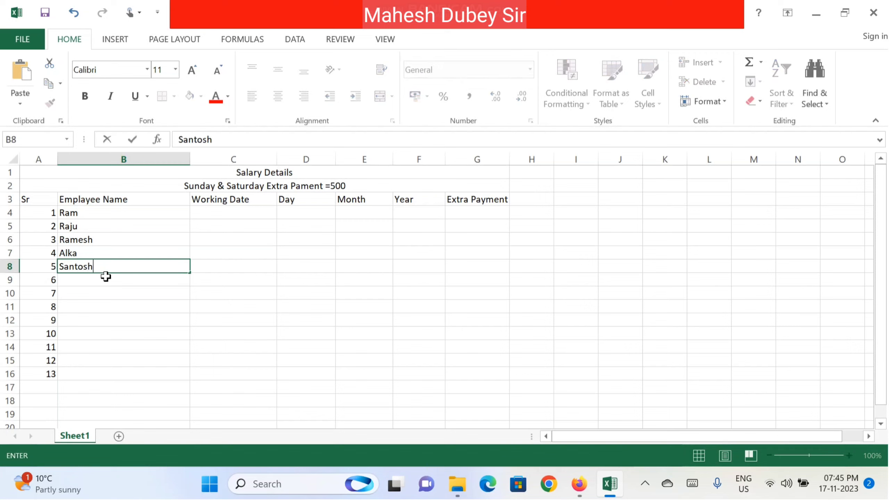
{"action": "key", "text": "Return"}
{"action": "type", "text": "B"}
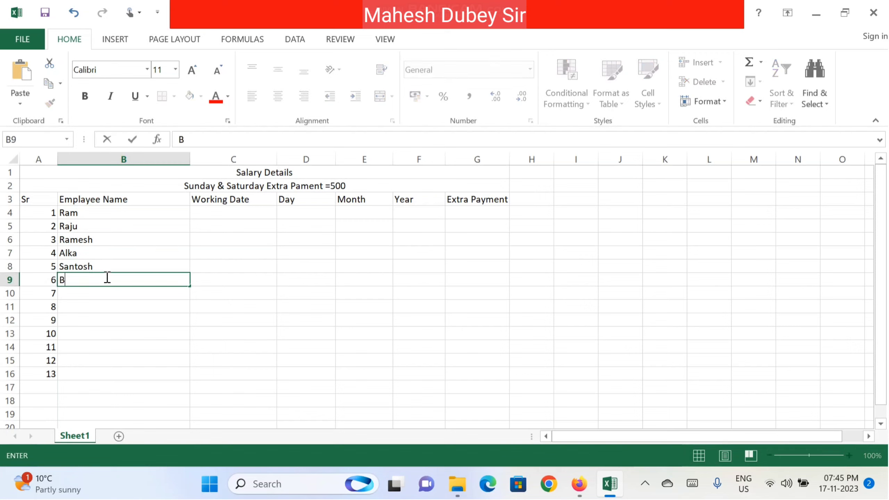
{"action": "key", "text": "BackSpace"}
{"action": "type", "text": "Vir"}
{"action": "type", "text": "endra"}
{"action": "key", "text": "Return"}
Step: Enter the remaining seven employee names in B10:B16
{"action": "type", "text": "J"}
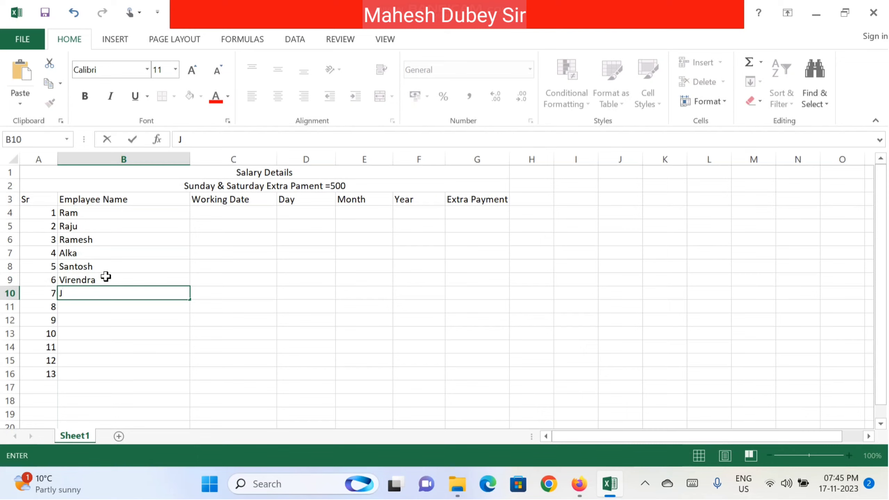
{"action": "type", "text": "itendr"}
{"action": "type", "text": "a"}
{"action": "key", "text": "Return"}
{"action": "type", "text": "\\"}
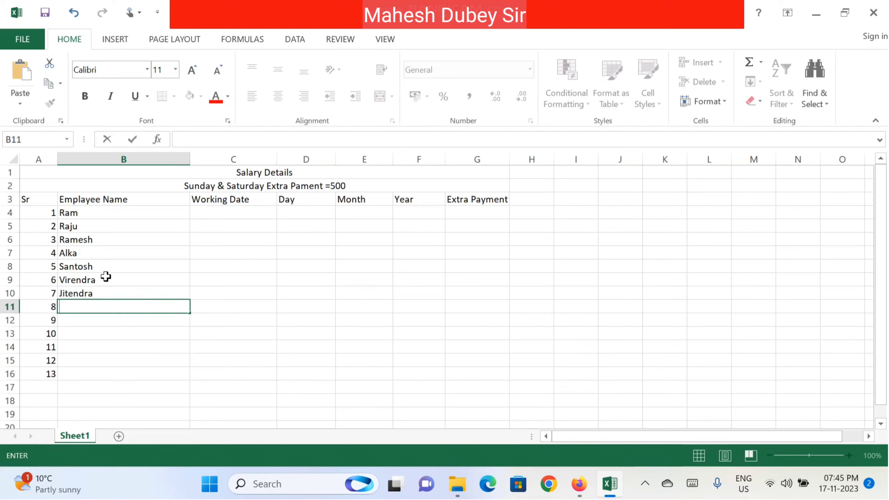
{"action": "type", "text": "Ajay"}
{"action": "key", "text": "Return"}
{"action": "type", "text": "S"}
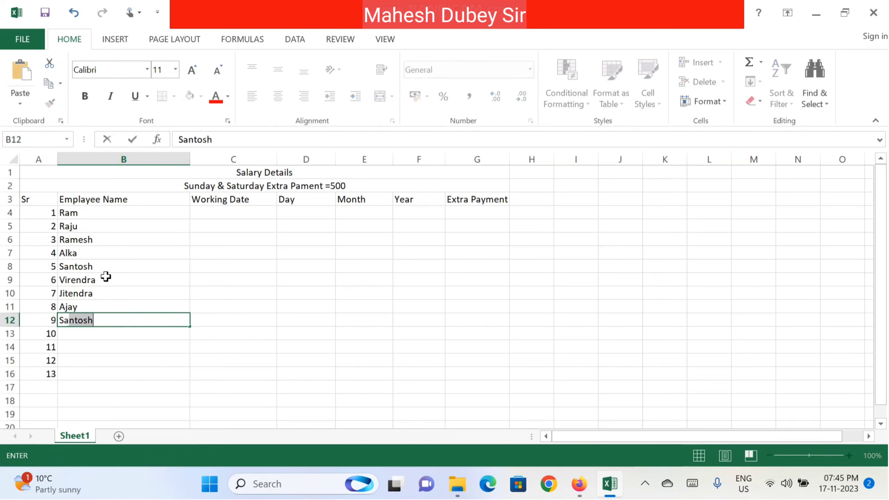
{"action": "type", "text": "arvesh"}
{"action": "key", "text": "Return"}
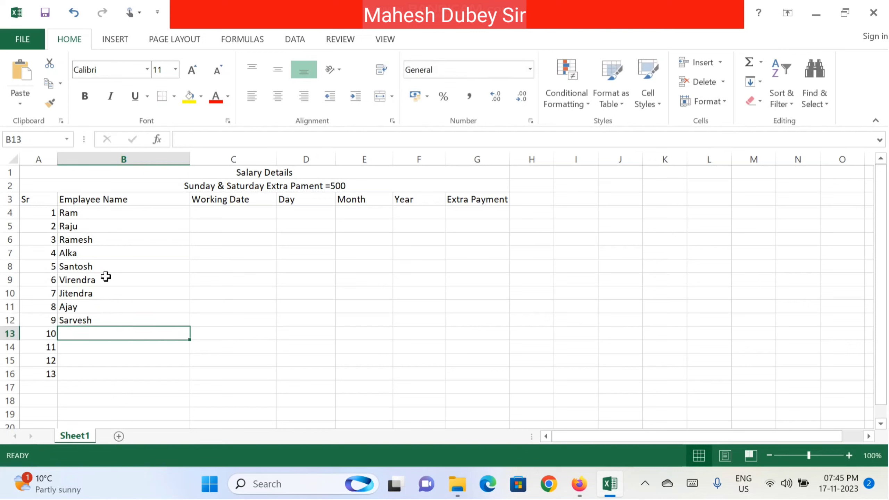
{"action": "type", "text": "Kamle"}
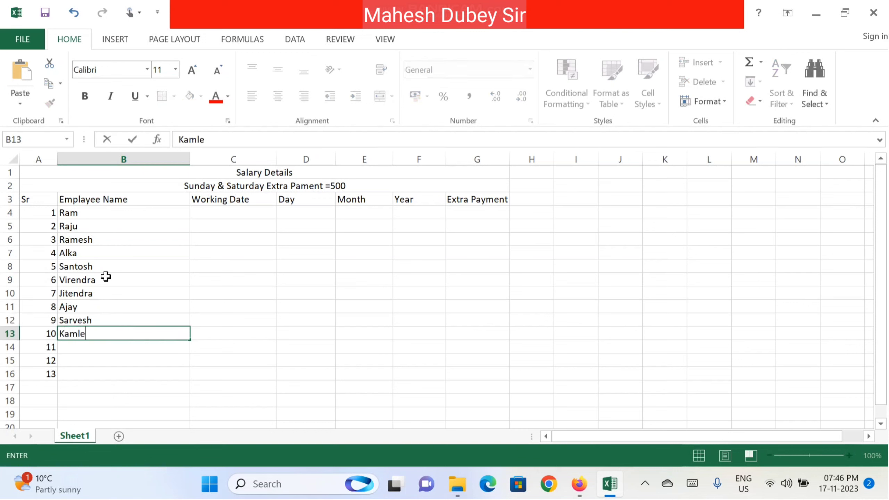
{"action": "type", "text": "sh"}
{"action": "key", "text": "Tab"}
{"action": "key", "text": "Return"}
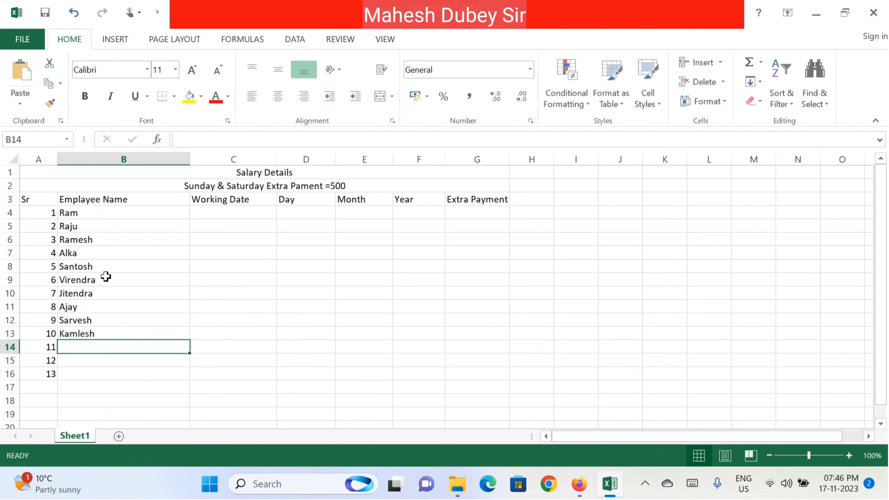
{"action": "type", "text": "Suj"}
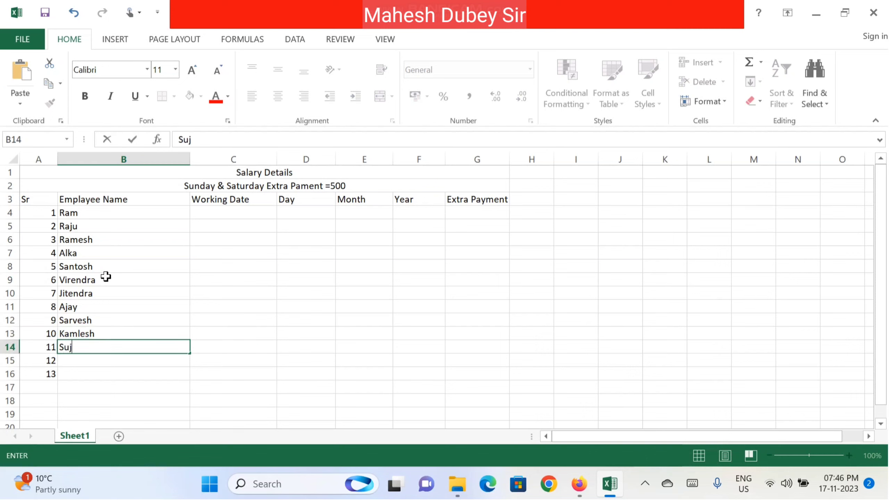
{"action": "type", "text": "eet"}
{"action": "key", "text": "Return"}
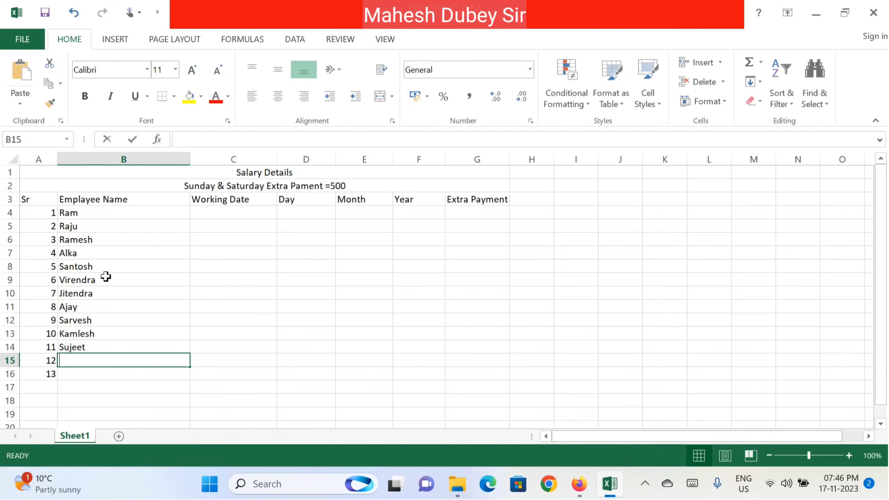
{"action": "type", "text": "Manjeet"}
{"action": "key", "text": "Return"}
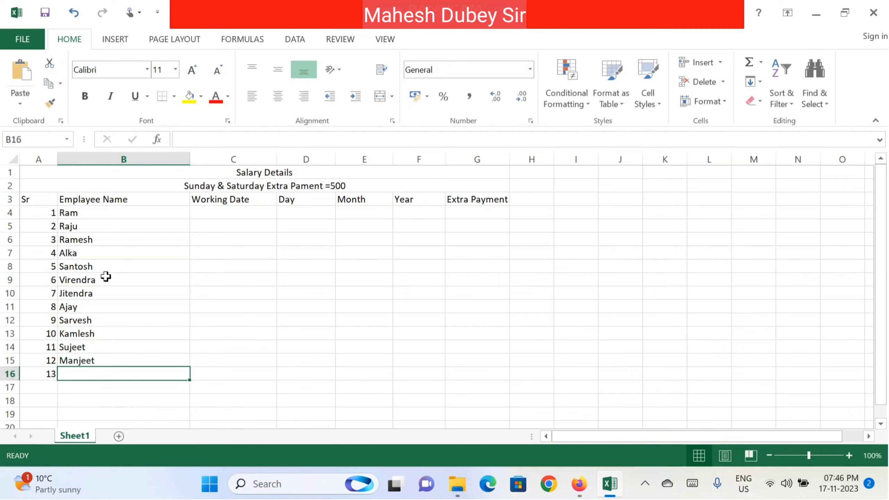
{"action": "type", "text": "Vim"}
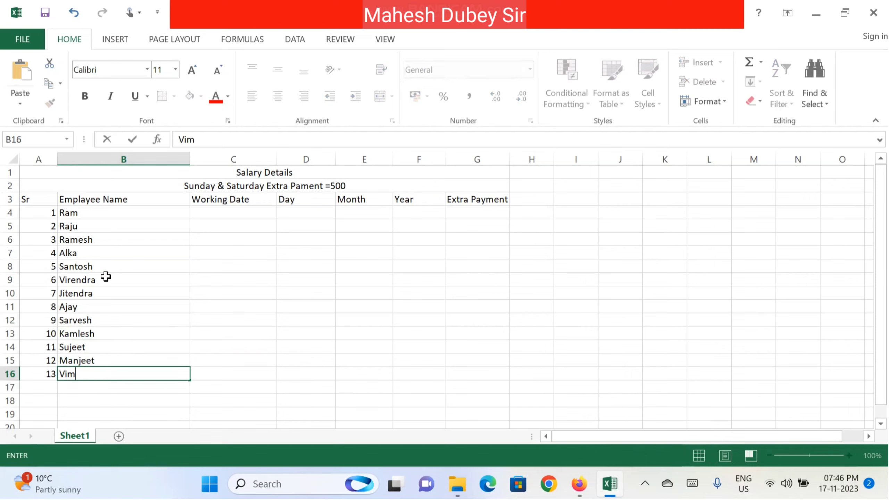
{"action": "type", "text": "lesh"}
Step: Finish the last employee name and enter 01-11-2023 as the working date in C4
{"action": "left_click", "coordinate": [240, 214]}
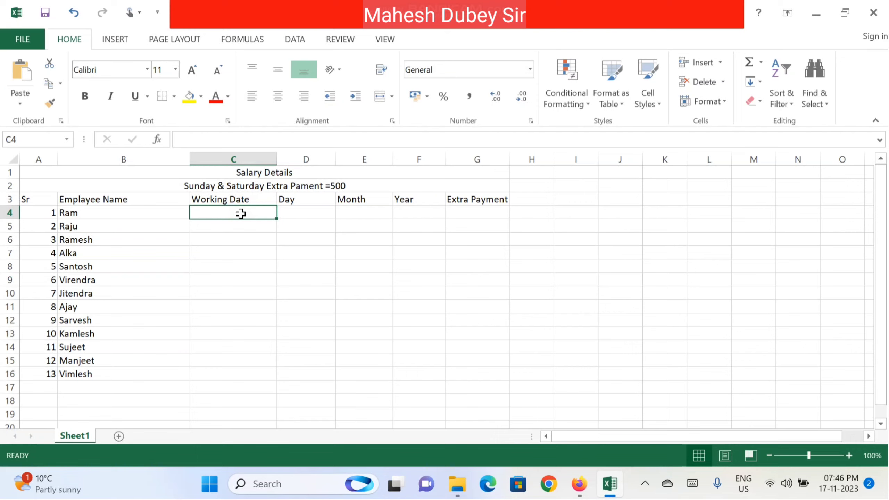
{"action": "type", "text": "1"}
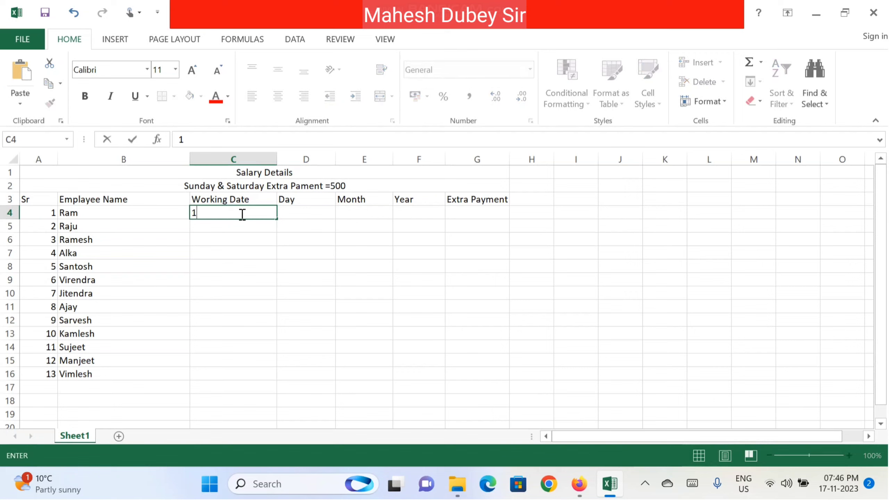
{"action": "left_click", "coordinate": [112, 223]}
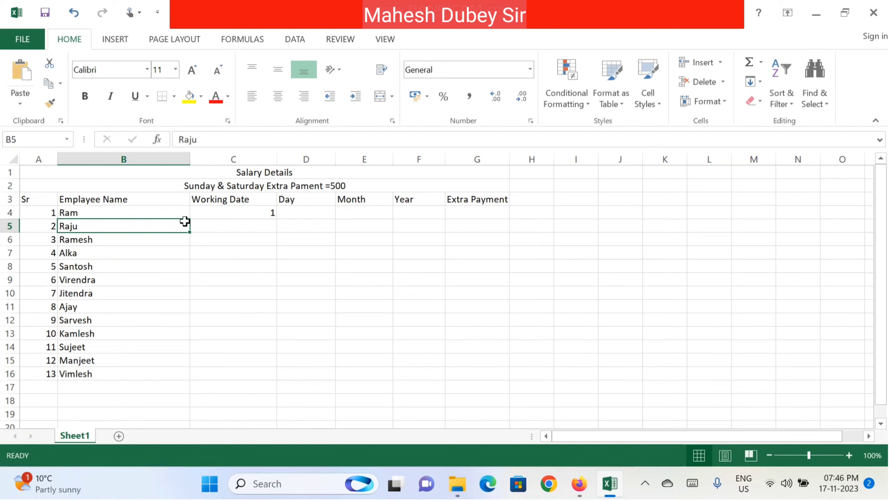
{"action": "left_click", "coordinate": [257, 213]}
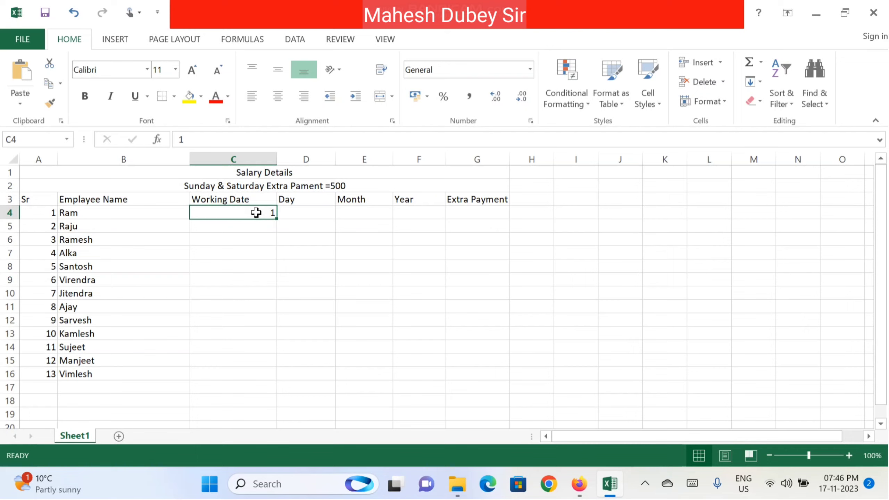
{"action": "double_click", "coordinate": [257, 212]}
{"action": "type", "text": "-"}
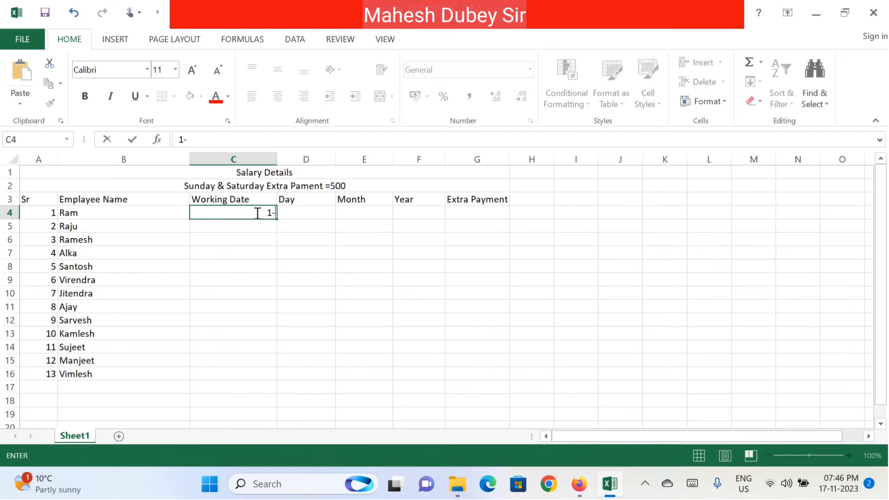
{"action": "type", "text": "11-"}
{"action": "type", "text": "2023"}
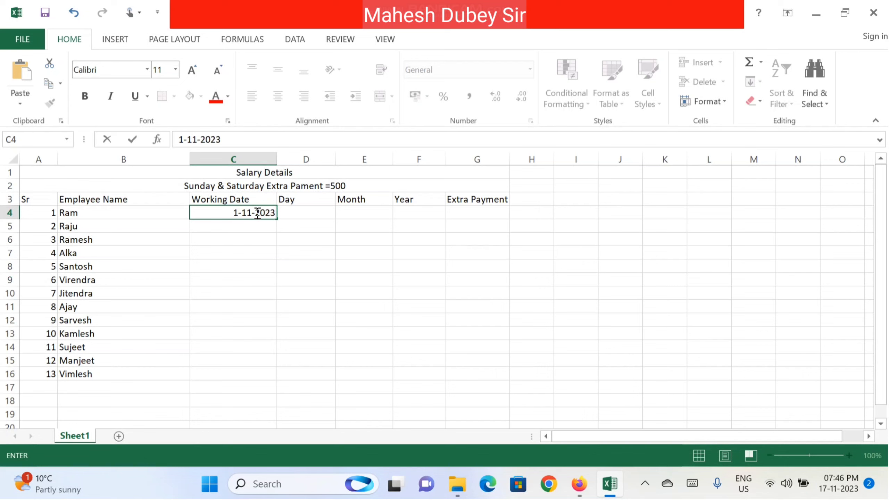
{"action": "key", "text": "Return"}
{"action": "left_click", "coordinate": [262, 214]}
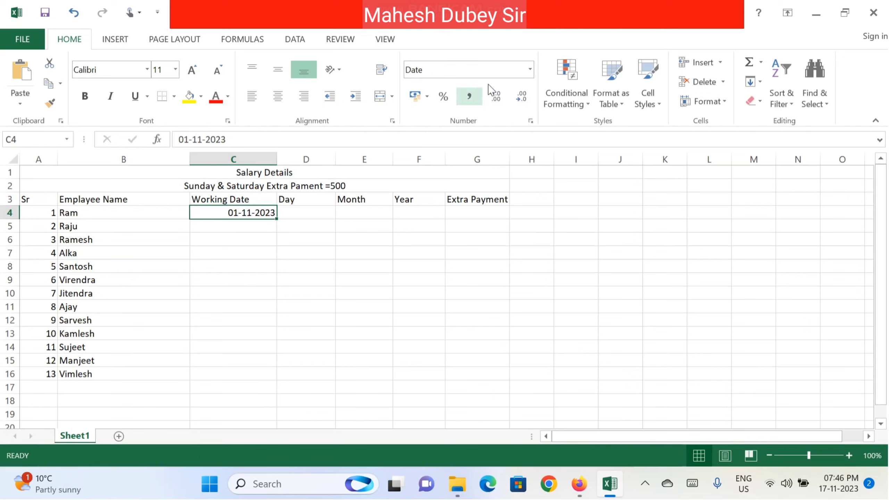
{"action": "left_click", "coordinate": [530, 70]}
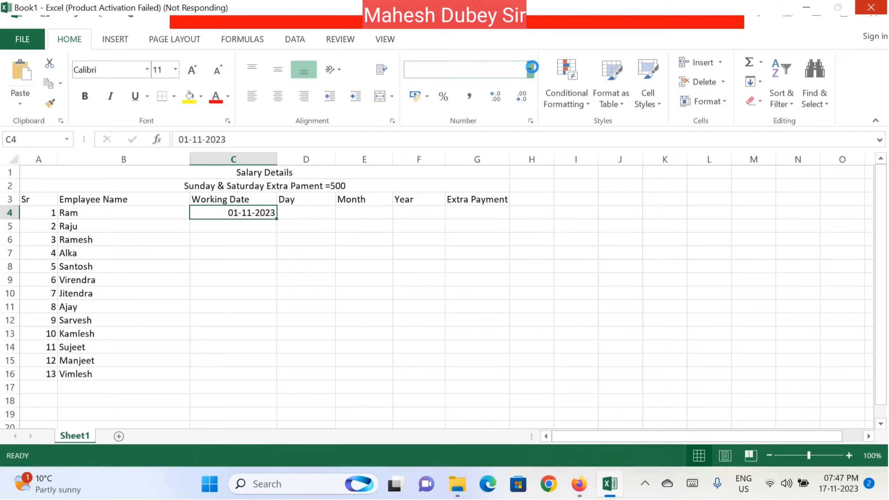
Step: Open More Number Formats for C4 and switch to the Custom category
{"action": "left_click", "coordinate": [531, 67]}
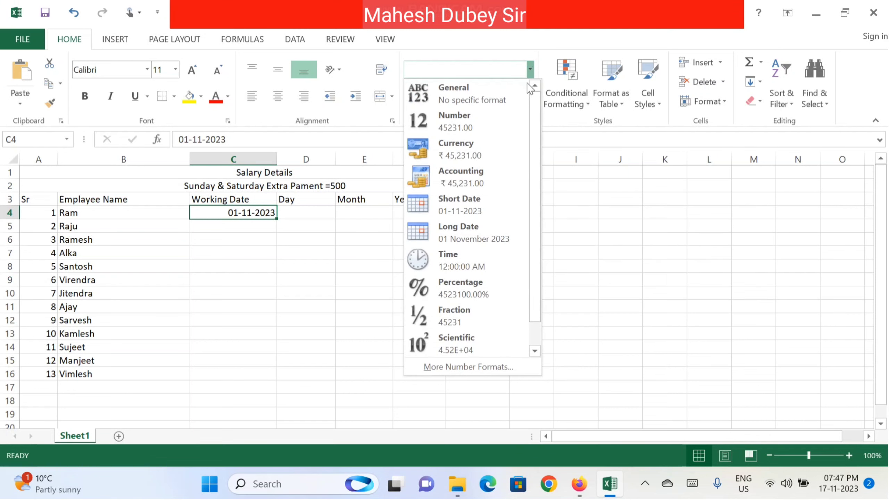
{"action": "scroll", "coordinate": [532, 128], "scroll_direction": "down", "scroll_amount": 1}
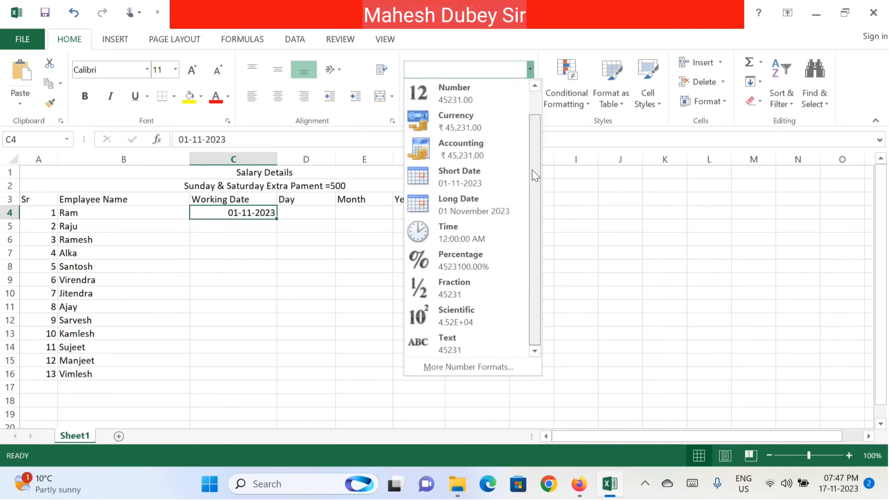
{"action": "left_click", "coordinate": [486, 370]}
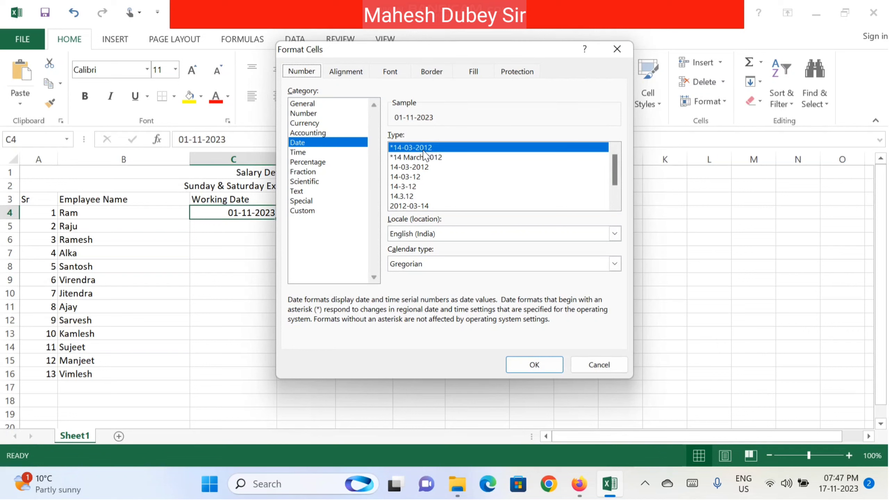
{"action": "left_click", "coordinate": [305, 214]}
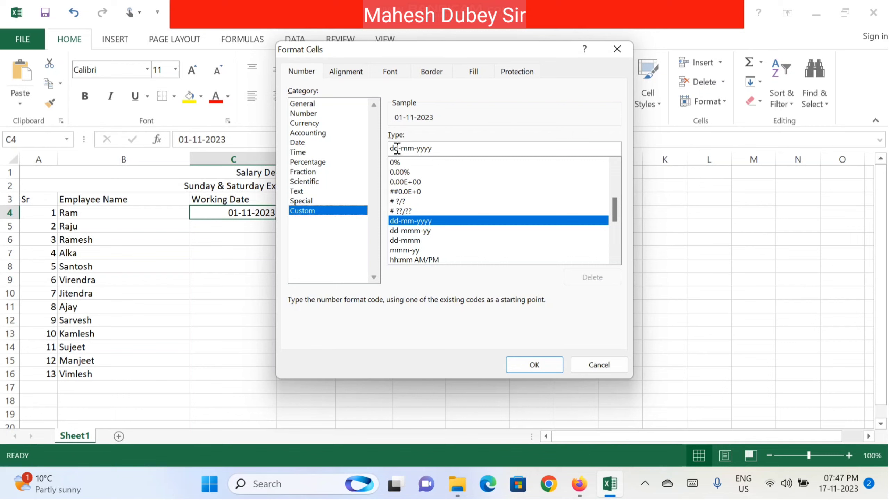
Step: Edit the custom type code to dd-mm-yyyy and apply it to C4
{"action": "left_click_drag", "start_coordinate": [401, 148], "coordinate": [382, 155]}
{"action": "type", "text": "mm"}
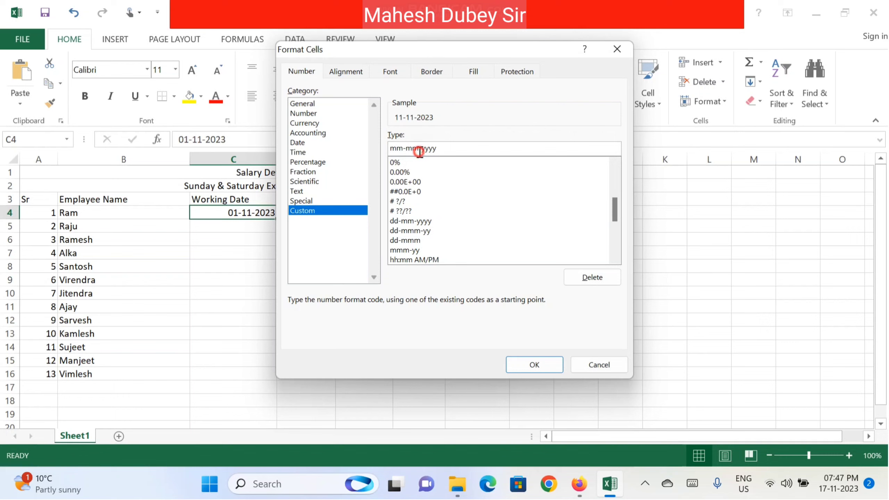
{"action": "left_click_drag", "start_coordinate": [419, 151], "coordinate": [437, 150]}
{"action": "left_click", "coordinate": [409, 151]}
{"action": "key", "text": "BackSpace"}
{"action": "type", "text": "dd"}
{"action": "left_click", "coordinate": [402, 148]}
{"action": "key", "text": "BackSpace"}
{"action": "key", "text": "BackSpace"}
{"action": "type", "text": "d"}
{"action": "type", "text": "d"}
{"action": "left_click", "coordinate": [406, 148]}
{"action": "key", "text": "BackSpace"}
{"action": "key", "text": "BackSpace"}
{"action": "type", "text": "mm"}
{"action": "left_click", "coordinate": [528, 364]}
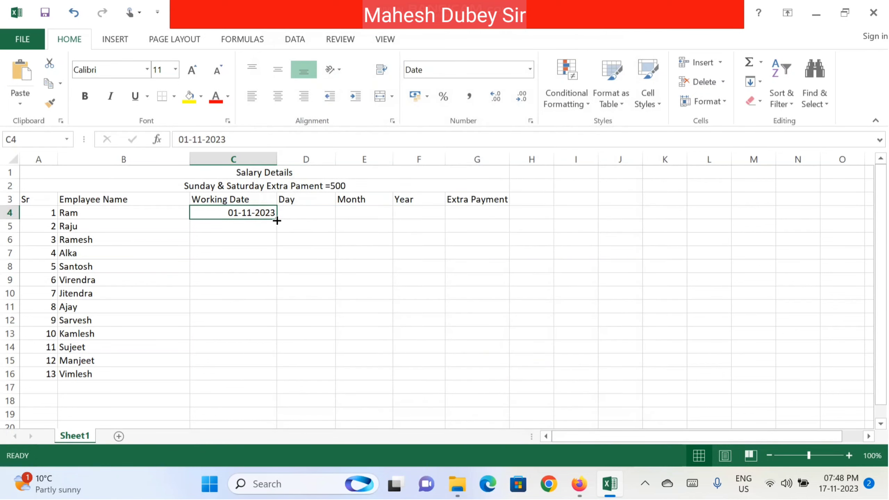
Step: Fill working dates down to 13-11-2023 and enter =TEXT(C4,"dddd") in D4
{"action": "left_click_drag", "start_coordinate": [277, 220], "coordinate": [265, 382]}
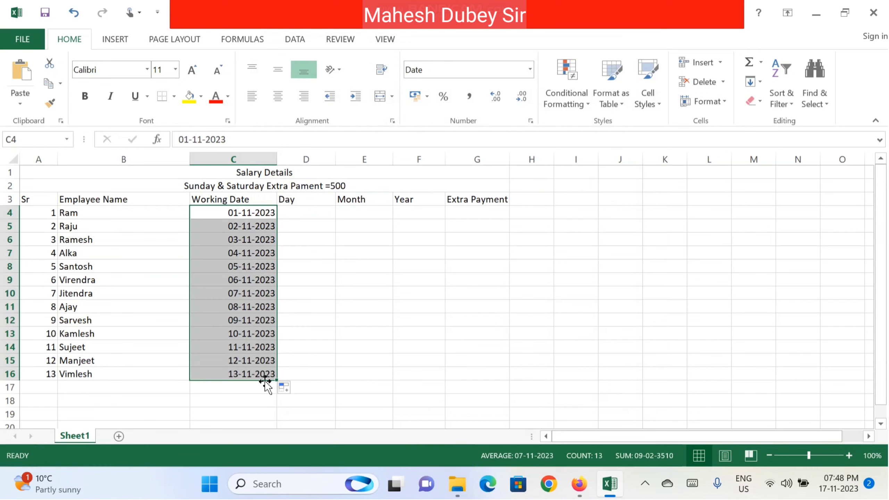
{"action": "left_click", "coordinate": [300, 214]}
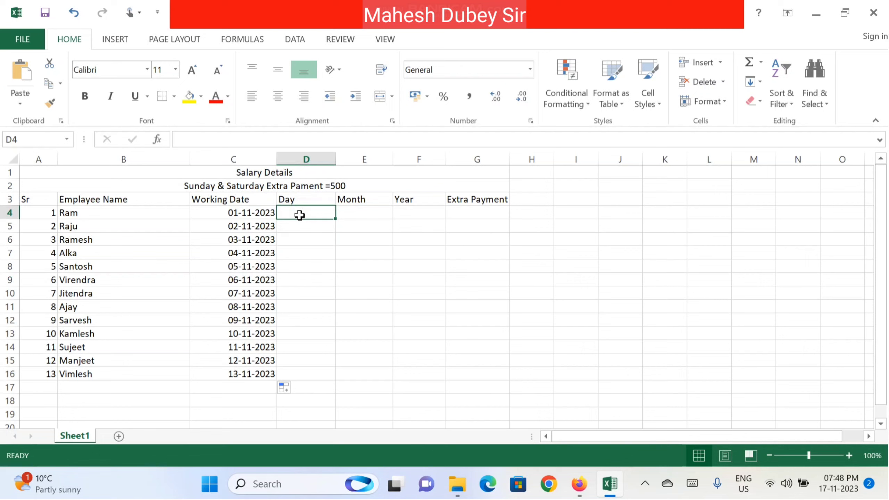
{"action": "type", "text": "="}
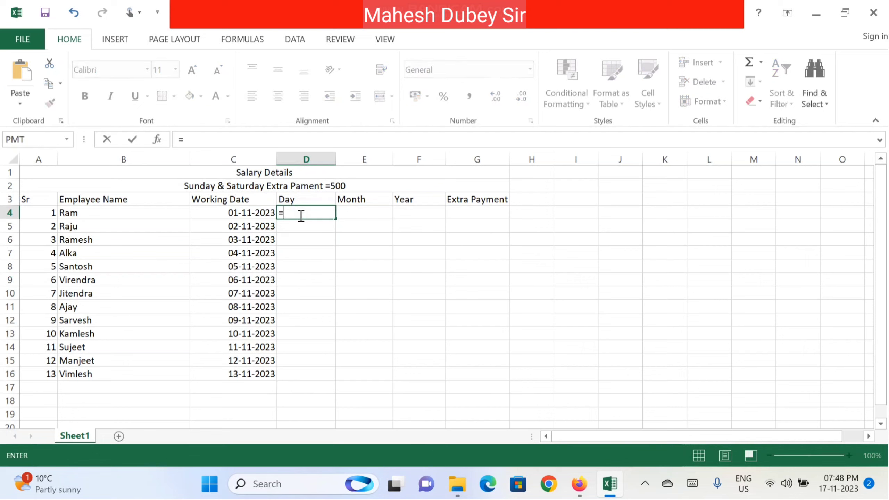
{"action": "type", "text": "tet"}
{"action": "key", "text": "BackSpace"}
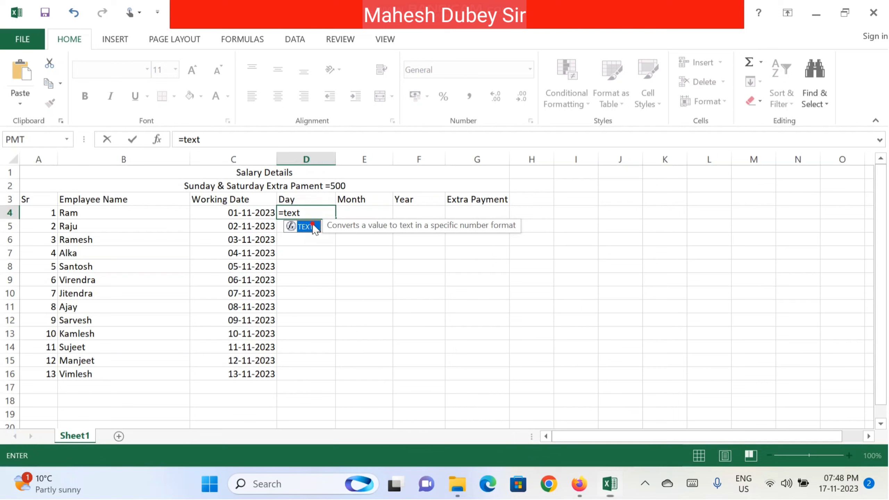
{"action": "double_click", "coordinate": [314, 226]}
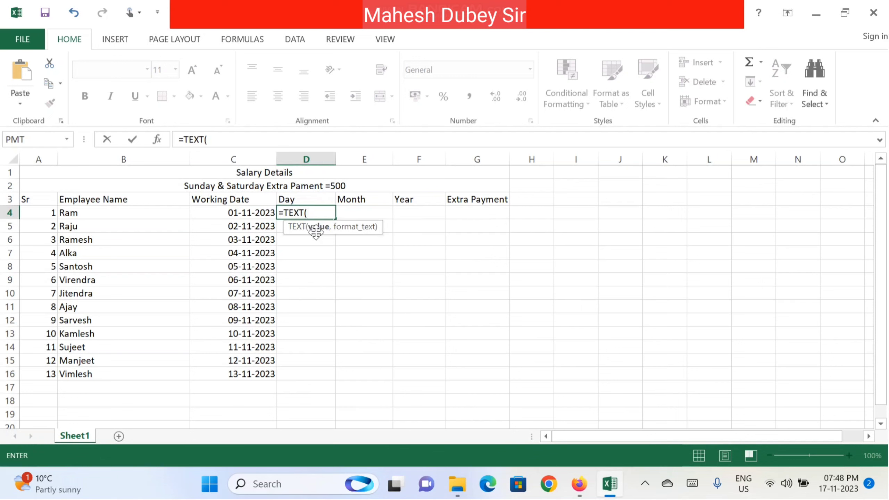
{"action": "left_click", "coordinate": [247, 212]}
{"action": "left_click", "coordinate": [247, 212]}
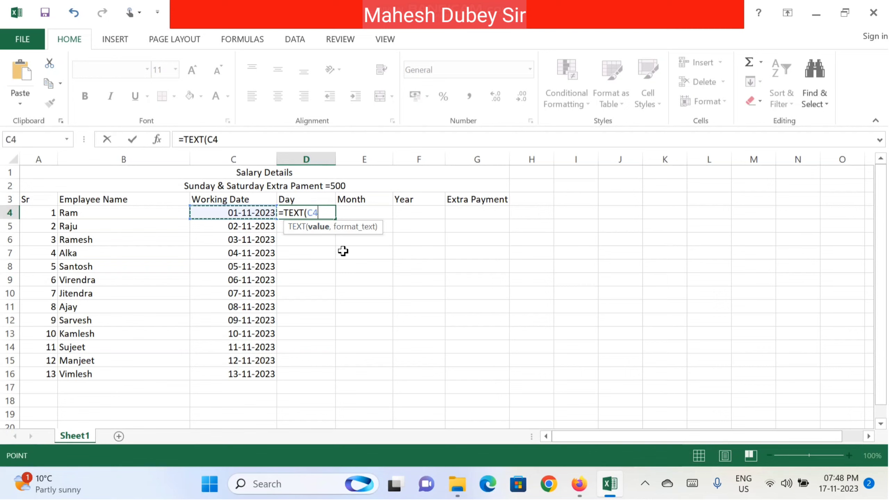
{"action": "type", "text": ",\"dddd"}
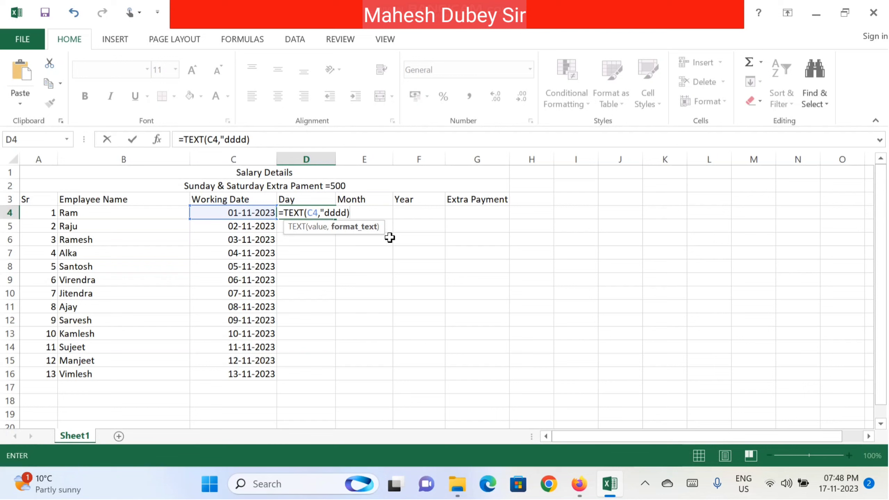
{"action": "key", "text": "Return"}
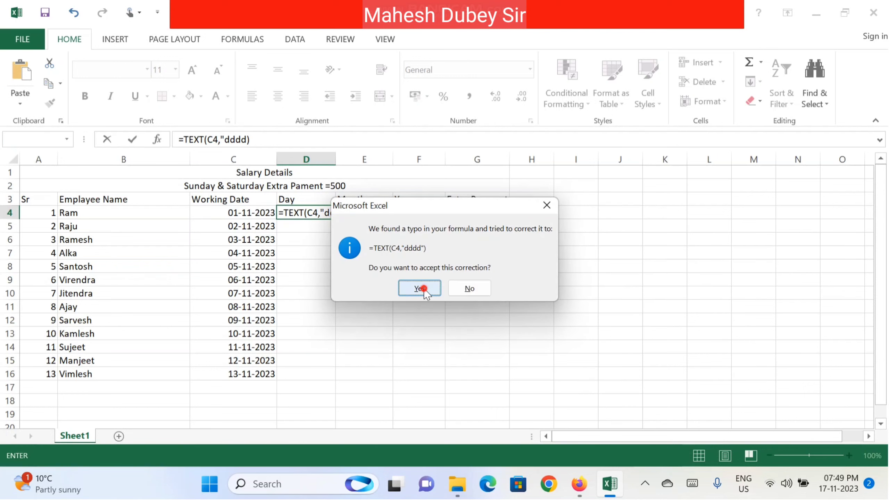
{"action": "left_click", "coordinate": [420, 289]}
{"action": "left_click", "coordinate": [423, 290]}
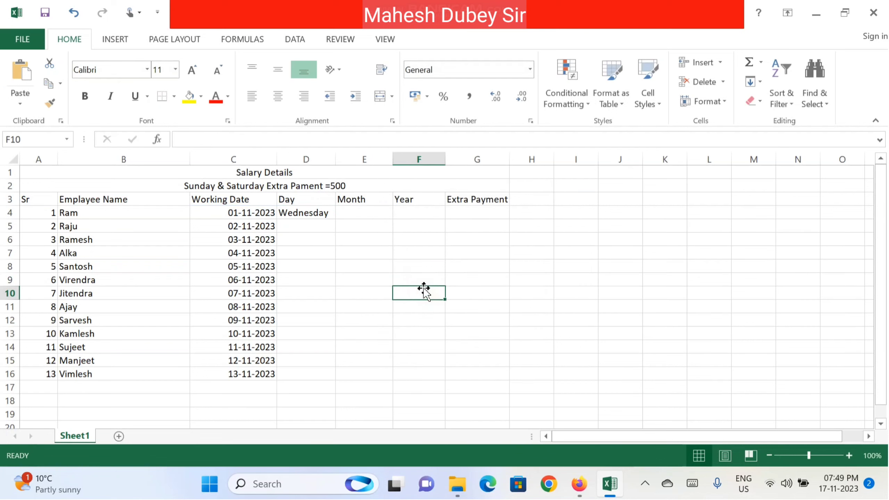
Step: Copy the day-name formula down from D4 through D16
{"action": "left_click", "coordinate": [319, 214]}
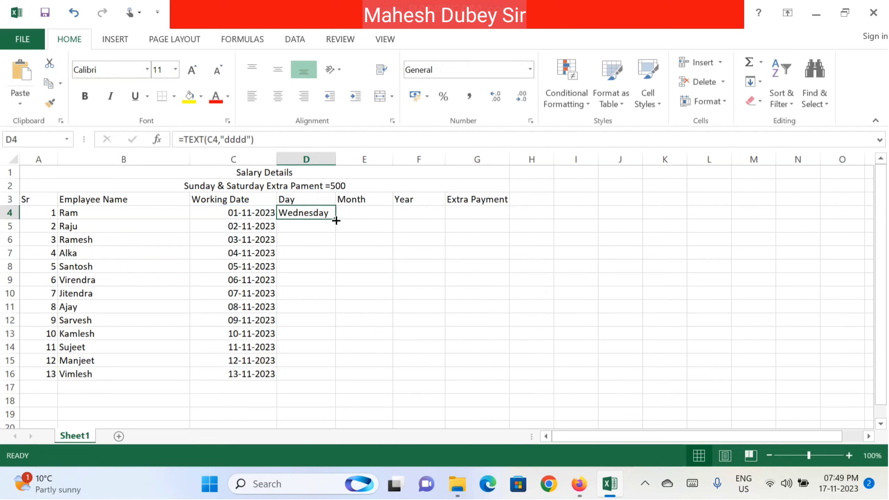
{"action": "left_click_drag", "start_coordinate": [336, 220], "coordinate": [333, 377]}
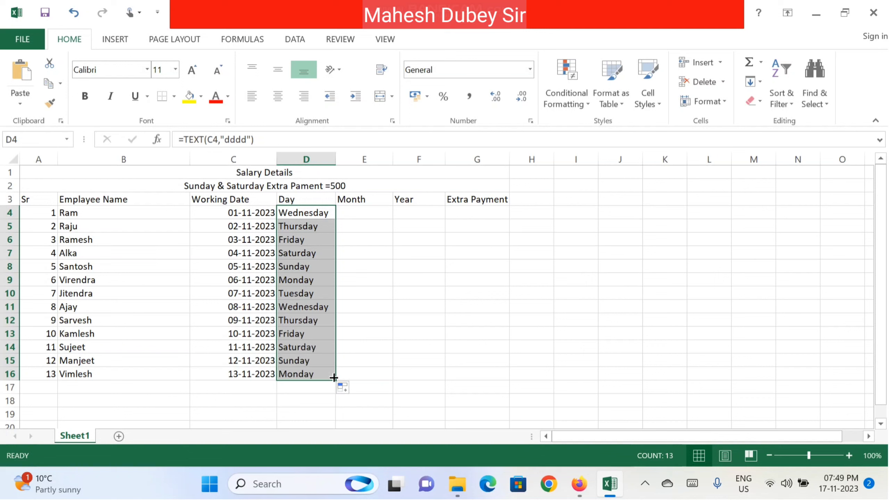
{"action": "left_click", "coordinate": [368, 211]}
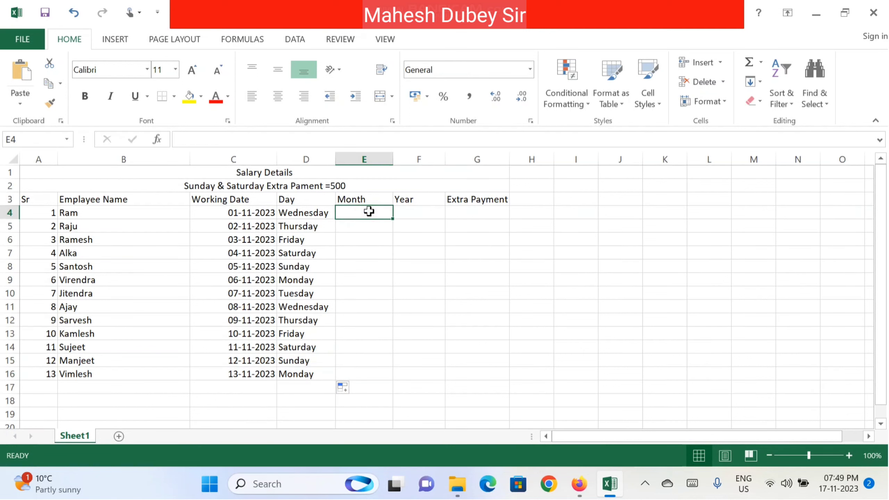
Step: Enter =TEXT(C4,"mmmm") in E4 and fill it down to E16, showing November
{"action": "type", "text": "="}
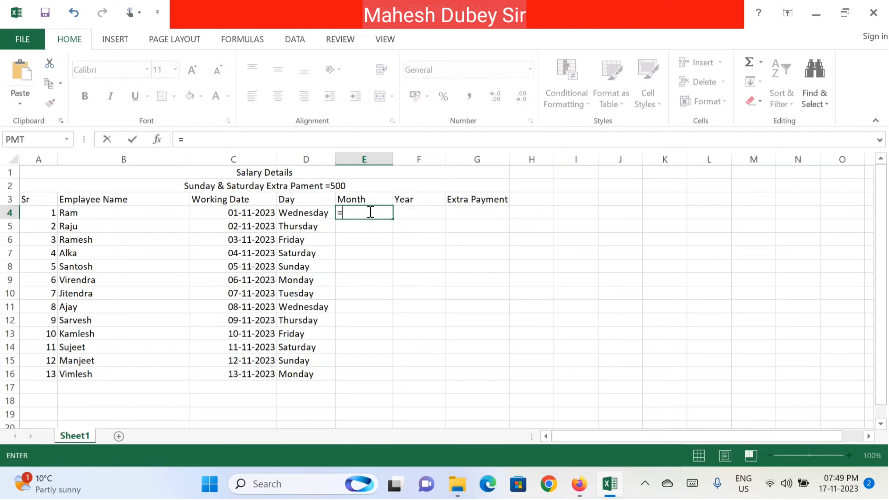
{"action": "type", "text": "tex"}
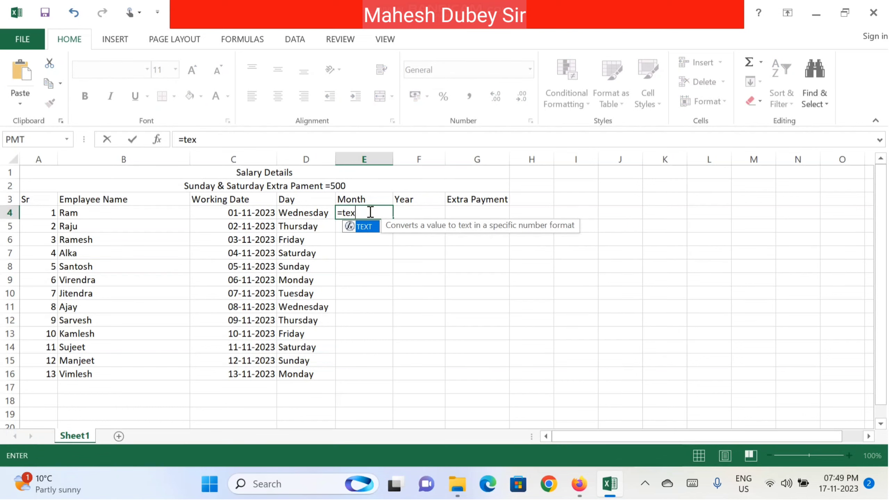
{"action": "type", "text": "t("}
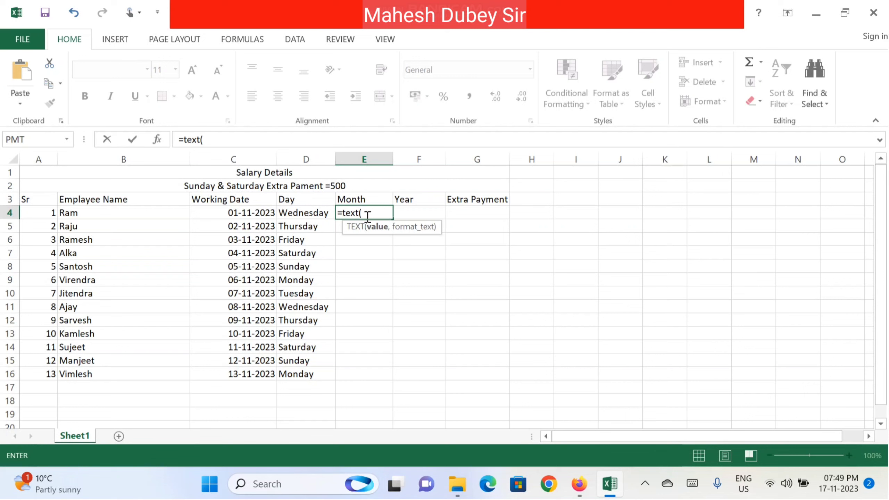
{"action": "left_click", "coordinate": [238, 217]}
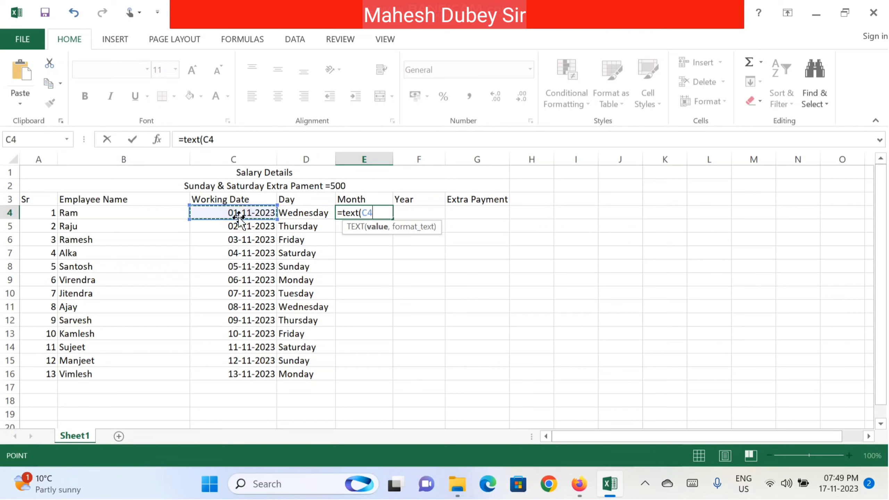
{"action": "type", "text": ",\""}
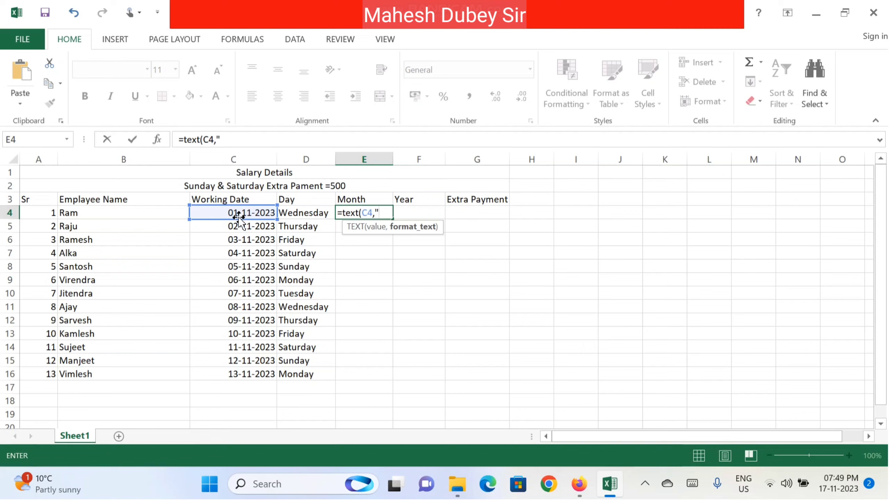
{"action": "type", "text": "mmmm\""}
{"action": "type", "text": "))"}
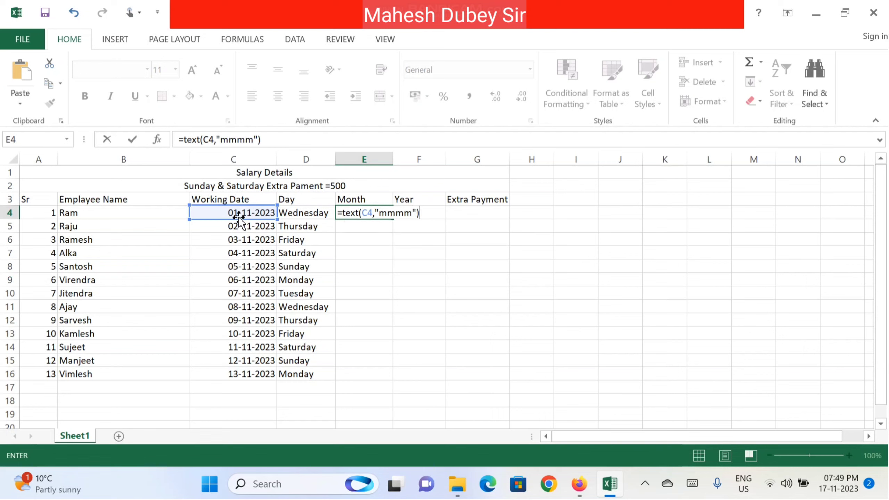
{"action": "key", "text": "Return"}
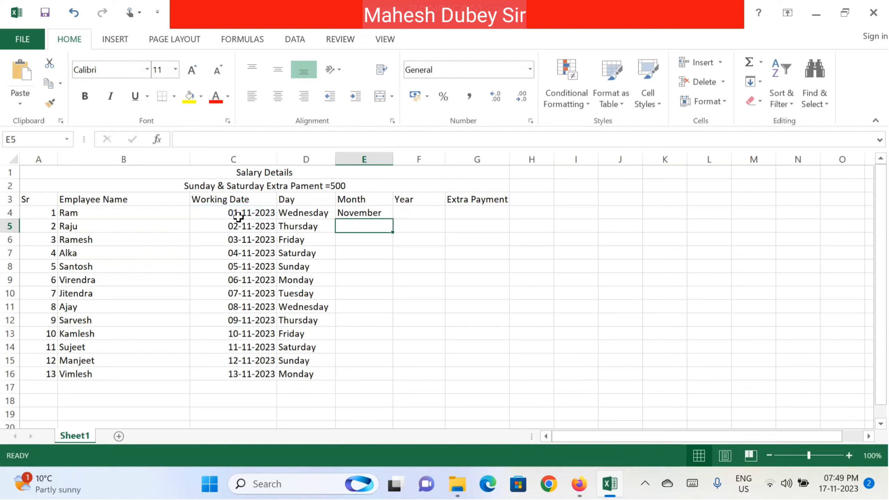
{"action": "left_click", "coordinate": [381, 212]}
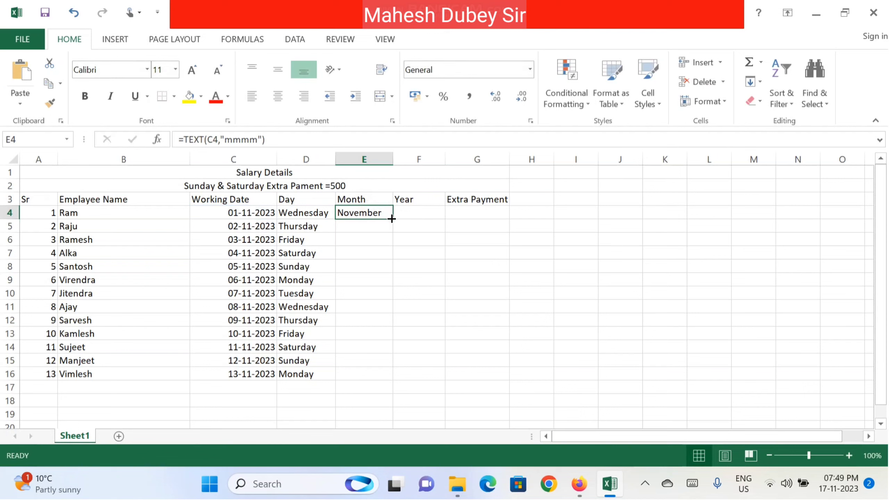
{"action": "left_click_drag", "start_coordinate": [393, 218], "coordinate": [392, 384]}
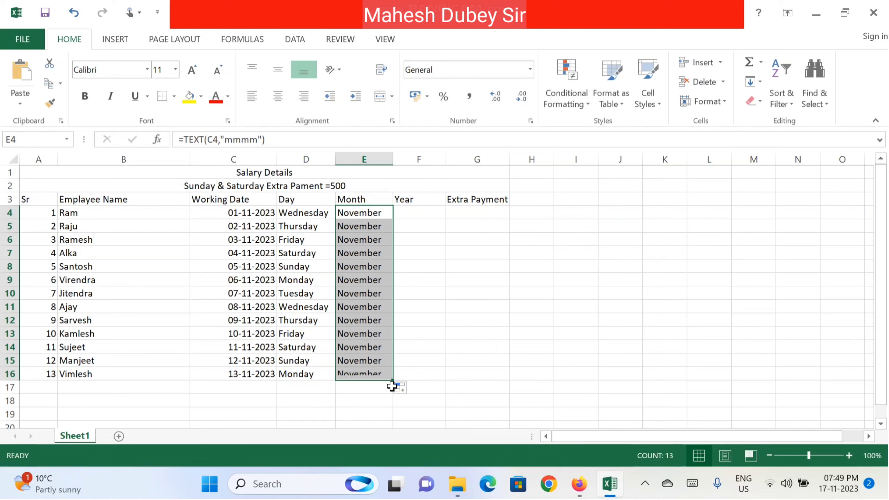
{"action": "left_click", "coordinate": [416, 211]}
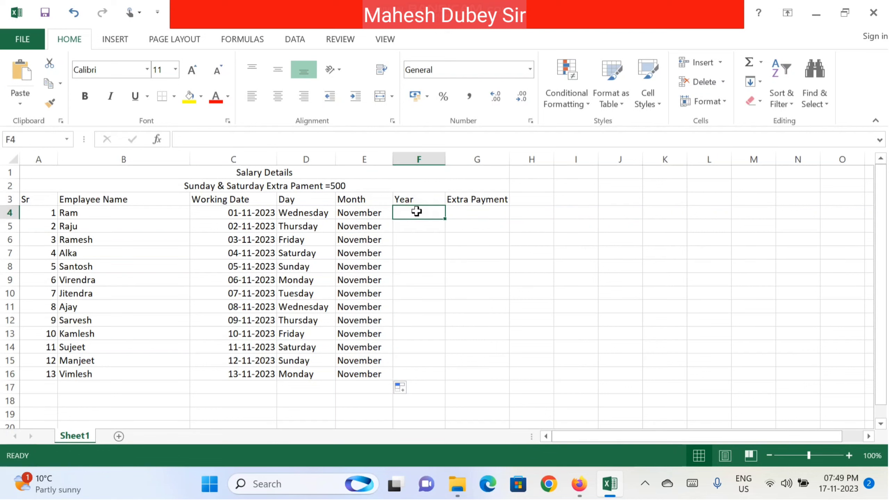
Step: Enter =TEXT(C4,"yyyy") in F4 to show the working date's year, 2023
{"action": "type", "text": "="}
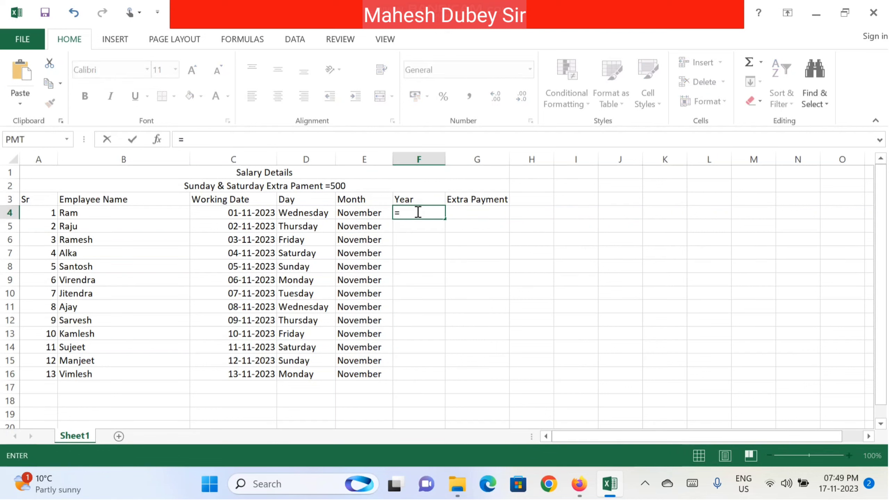
{"action": "type", "text": "text"}
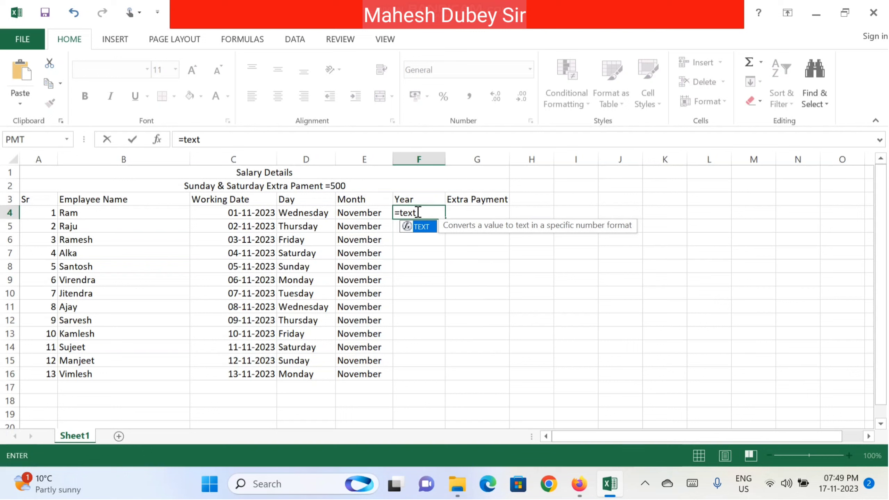
{"action": "type", "text": "("}
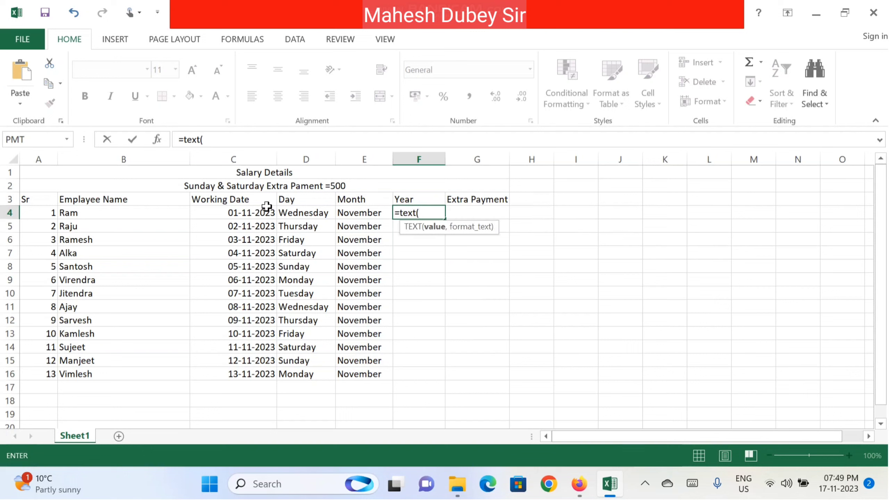
{"action": "left_click", "coordinate": [233, 214]}
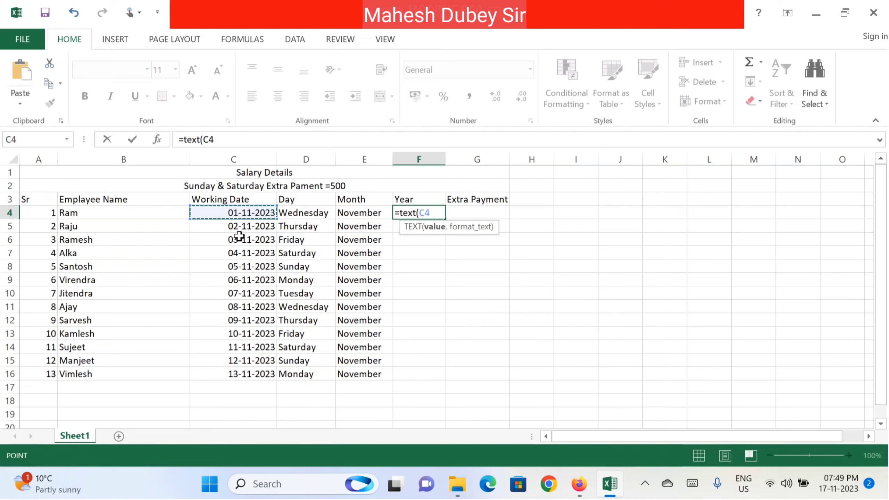
{"action": "type", "text": ",\""}
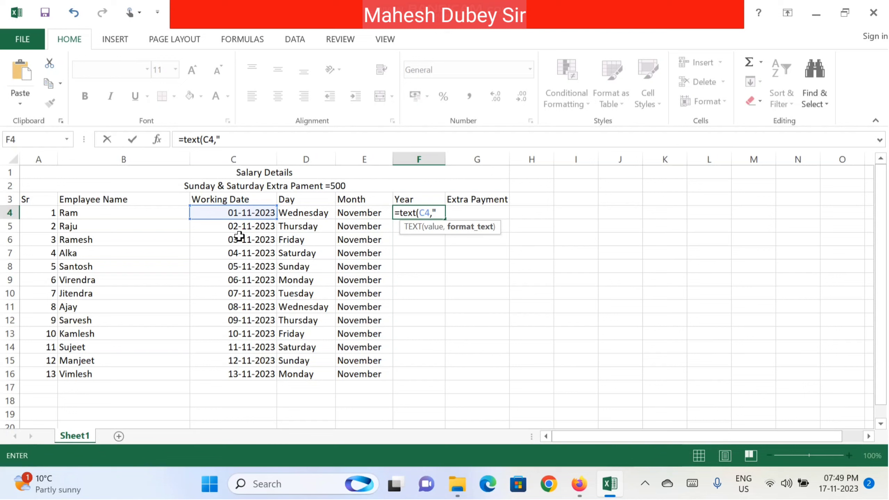
{"action": "type", "text": "Y"}
{"action": "key", "text": "BackSpace"}
{"action": "type", "text": "yyyy"}
{"action": "key", "text": "Return"}
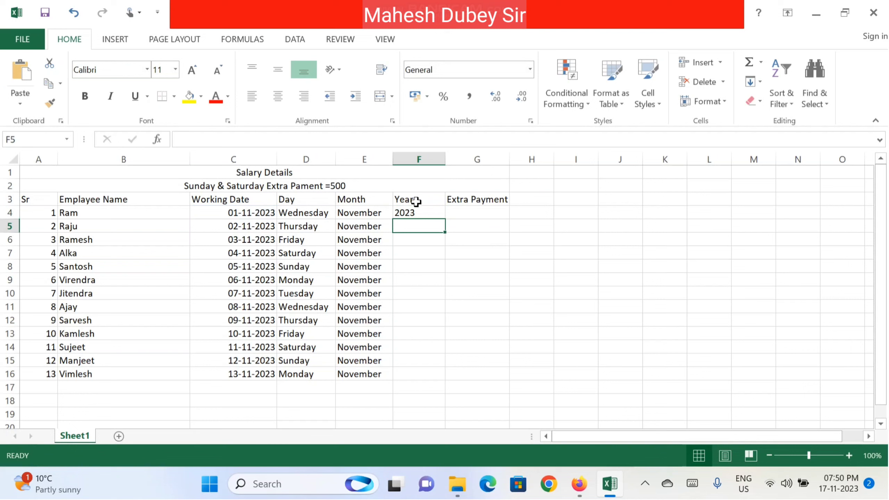
Step: Copy the year formula from F4 down to F16 for all thirteen employees
{"action": "left_click", "coordinate": [416, 209]}
{"action": "left_click_drag", "start_coordinate": [445, 219], "coordinate": [439, 375]}
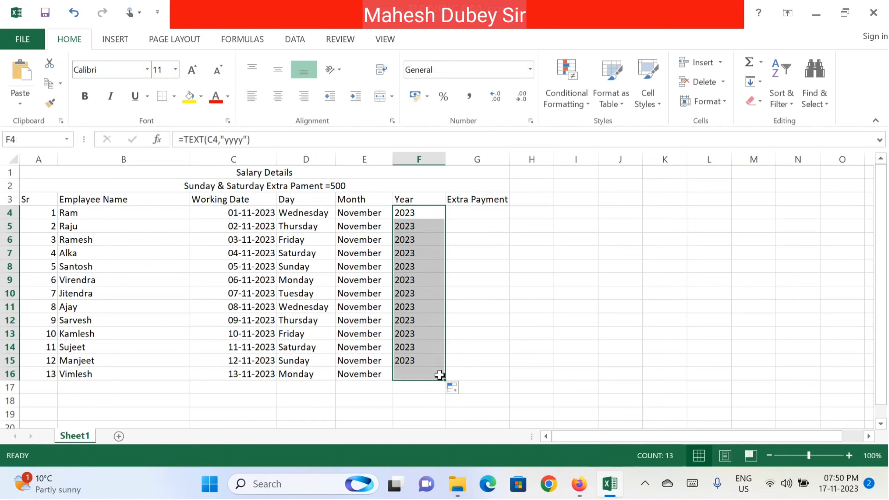
{"action": "left_click", "coordinate": [474, 210]}
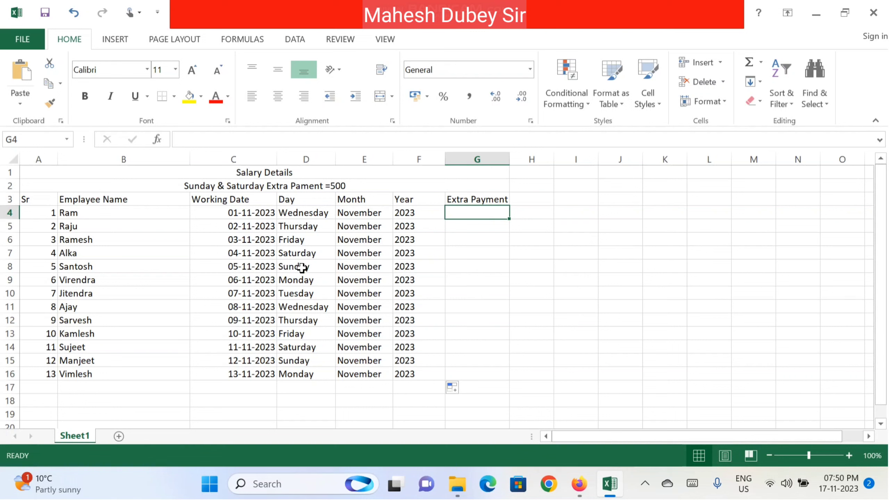
Step: Enter an extra payment of 500 in G8 and G15, the two Sunday rows
{"action": "left_click_drag", "start_coordinate": [302, 267], "coordinate": [425, 278]}
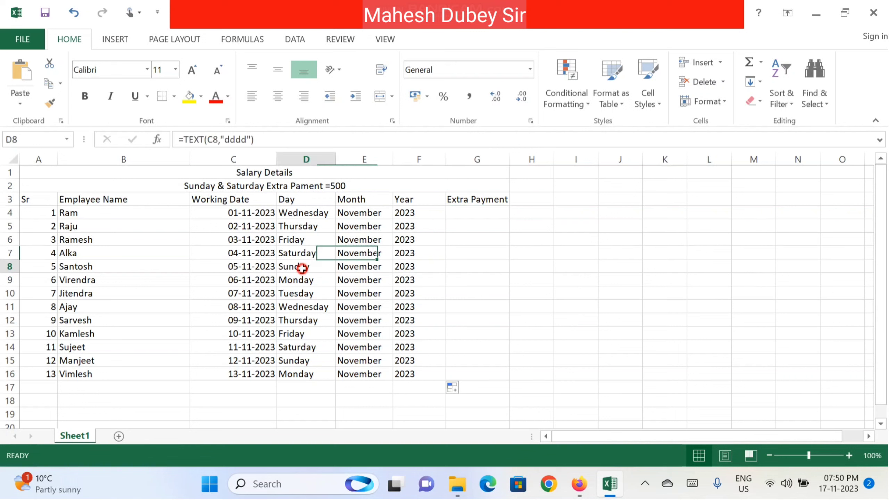
{"action": "left_click", "coordinate": [456, 273]}
{"action": "type", "text": "5"}
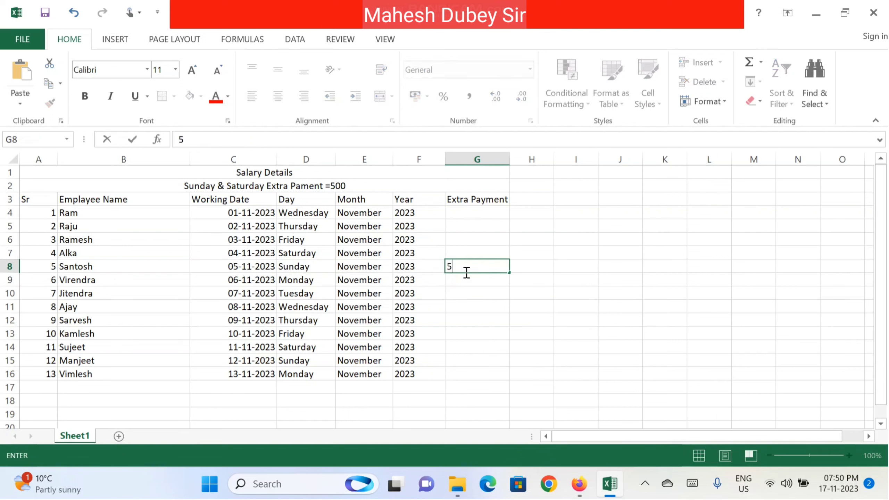
{"action": "type", "text": "00"}
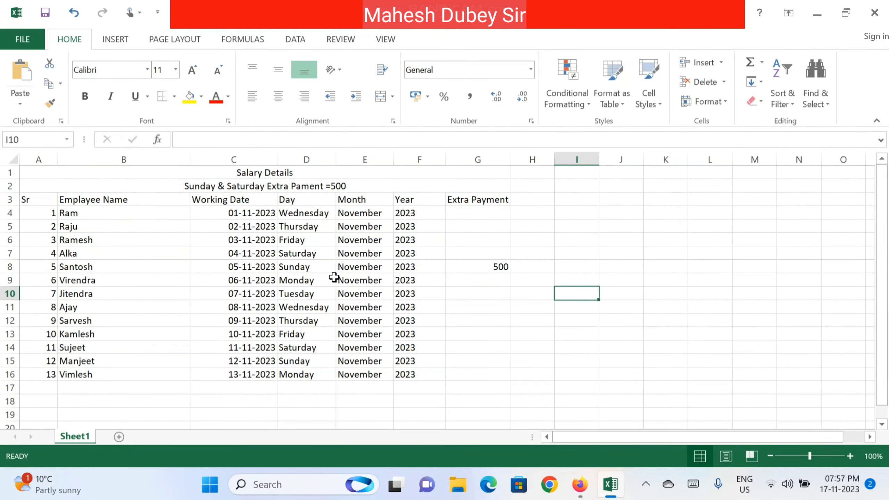
{"action": "left_click", "coordinate": [308, 362]}
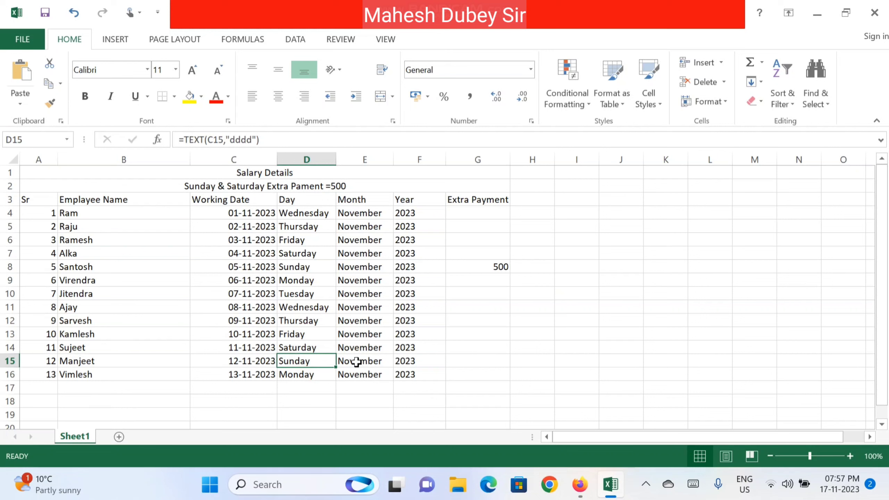
{"action": "left_click", "coordinate": [491, 363]}
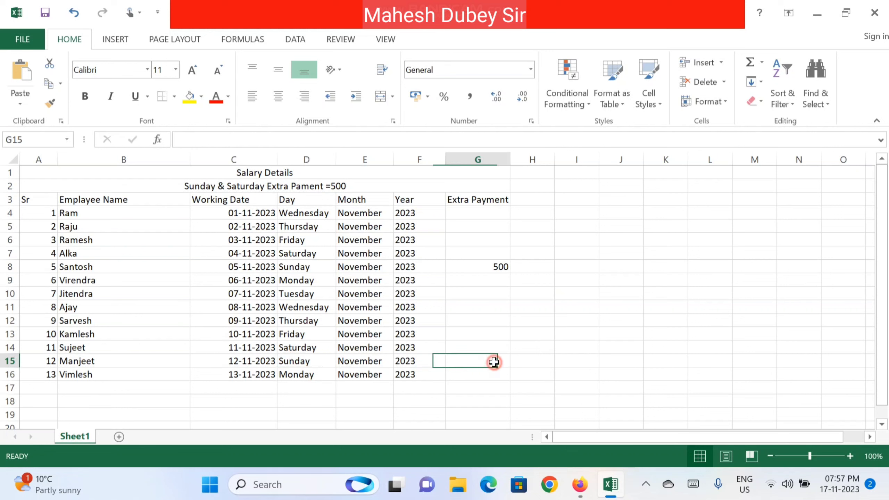
{"action": "double_click", "coordinate": [493, 362]}
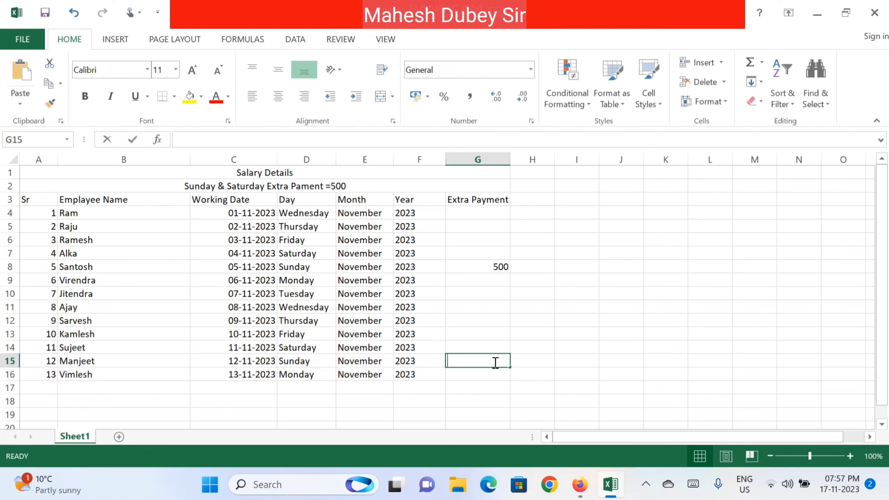
{"action": "type", "text": "500"}
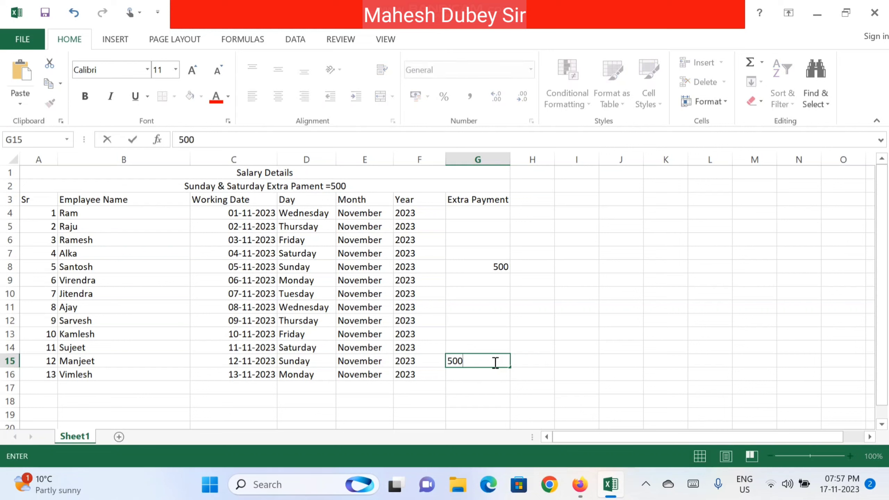
{"action": "key", "text": "Return"}
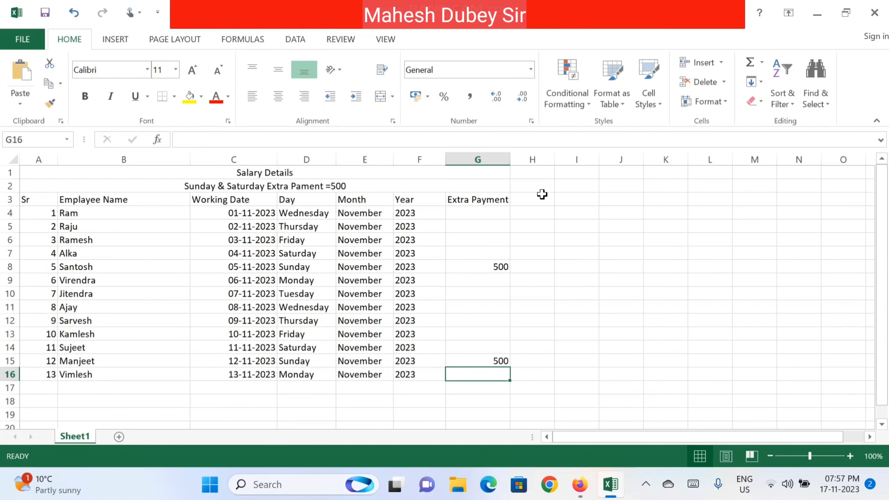
{"action": "left_click", "coordinate": [257, 174]}
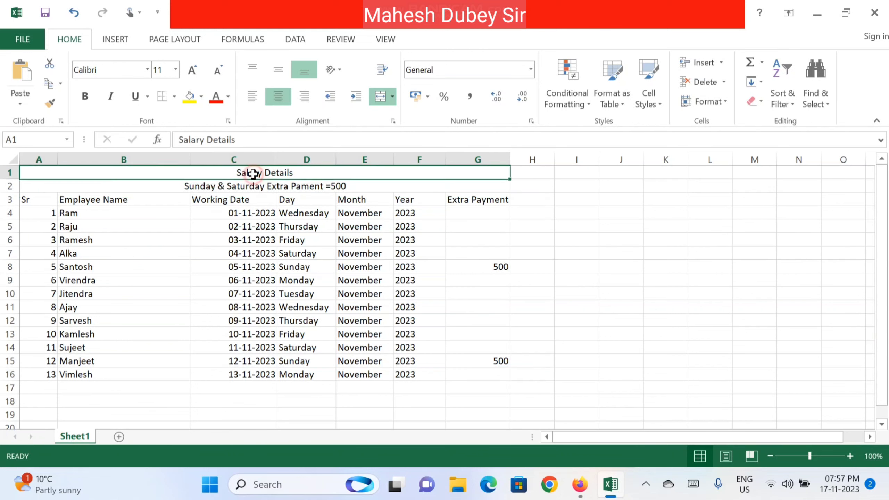
Step: Make the Salary Details title bold at size 14 with a light grey fill
{"action": "left_click", "coordinate": [194, 71]}
{"action": "left_click", "coordinate": [195, 71]}
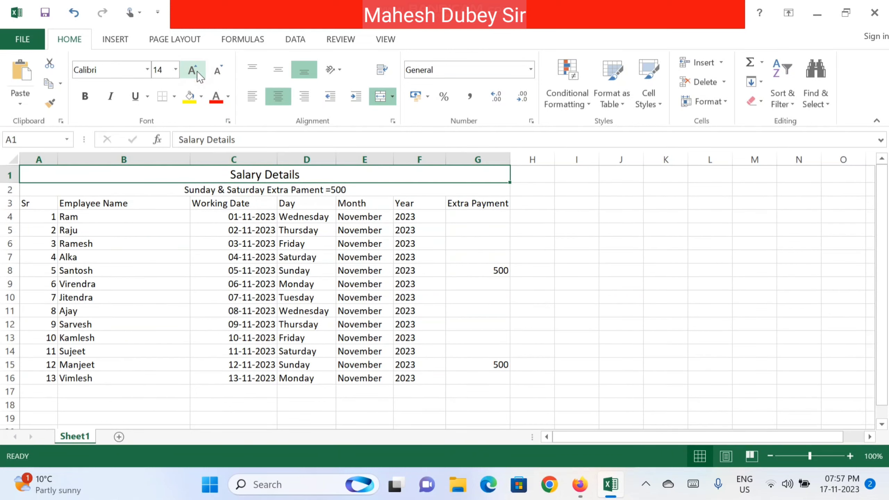
{"action": "left_click", "coordinate": [92, 99]}
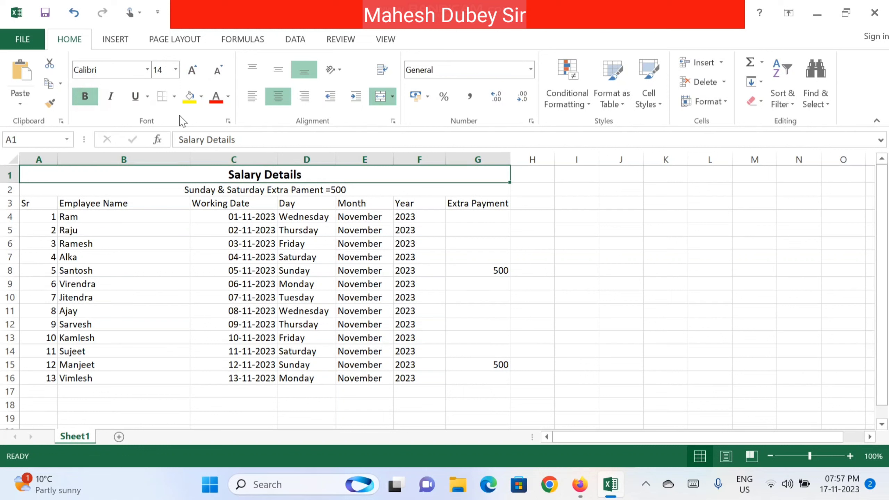
{"action": "left_click", "coordinate": [201, 96]}
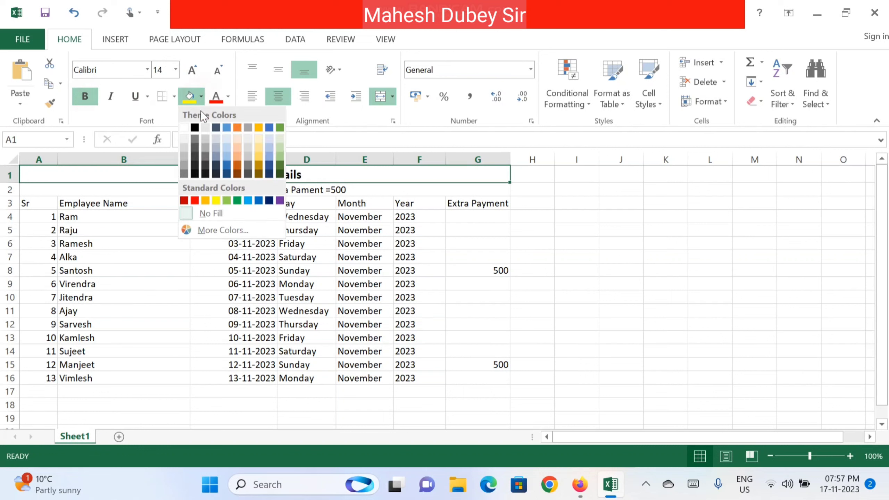
{"action": "left_click", "coordinate": [184, 139]}
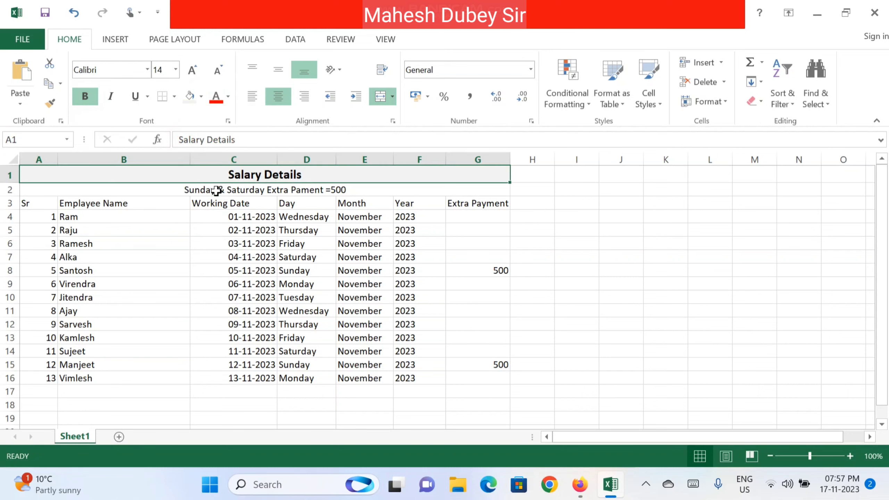
Step: Fill the subtitle row in row 2 with White, Background 1, Darker 25% grey
{"action": "left_click", "coordinate": [217, 191]}
{"action": "left_click", "coordinate": [201, 97]}
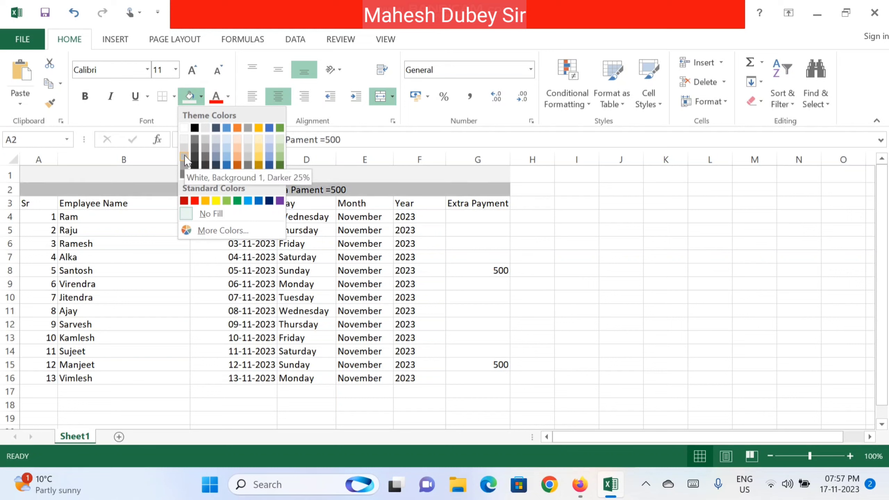
{"action": "left_click", "coordinate": [185, 157]}
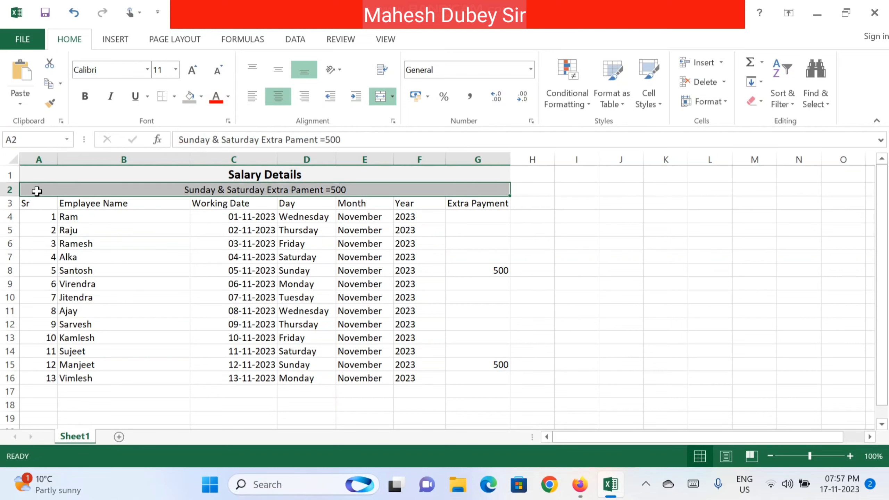
{"action": "mouse_move", "coordinate": [26, 203]}
{"action": "left_mouse_down"}
{"action": "mouse_move", "coordinate": [409, 193]}
{"action": "mouse_move", "coordinate": [482, 207]}
{"action": "left_mouse_up"}
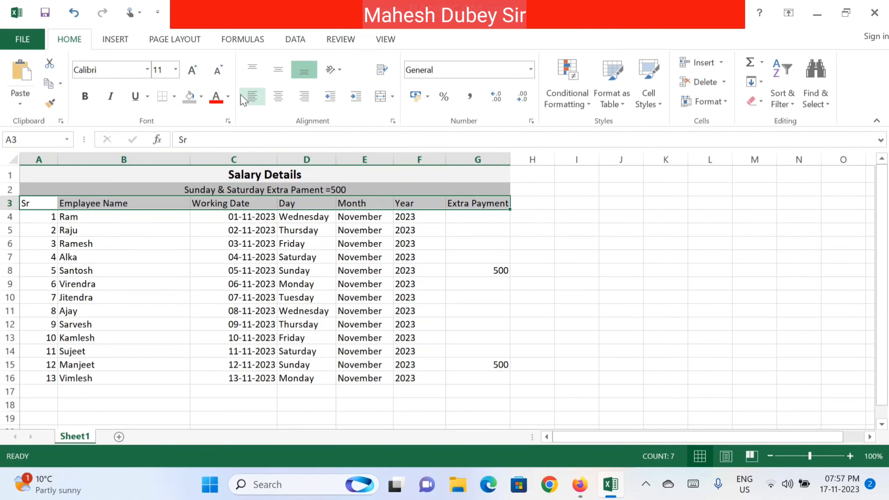
Step: Make the row-3 headers bold and centred at size 12, and widen column G
{"action": "left_click", "coordinate": [192, 70]}
{"action": "left_click", "coordinate": [193, 70]}
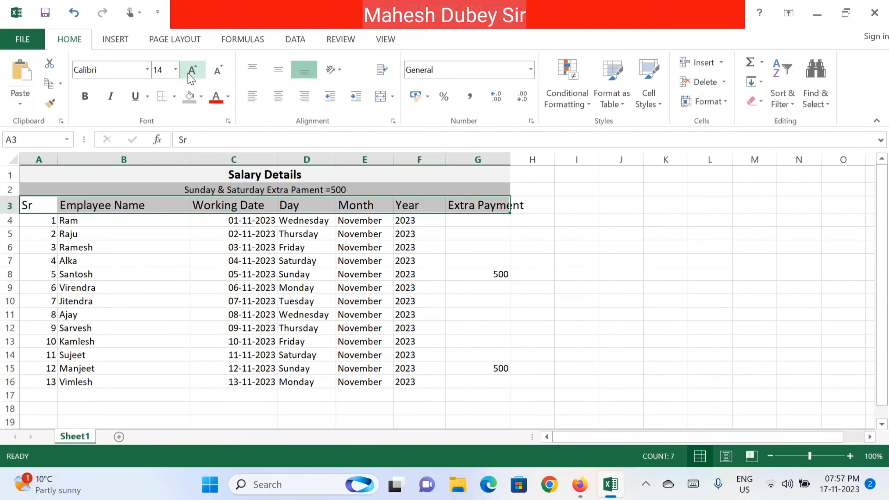
{"action": "left_click", "coordinate": [217, 71]}
{"action": "left_click", "coordinate": [85, 96]}
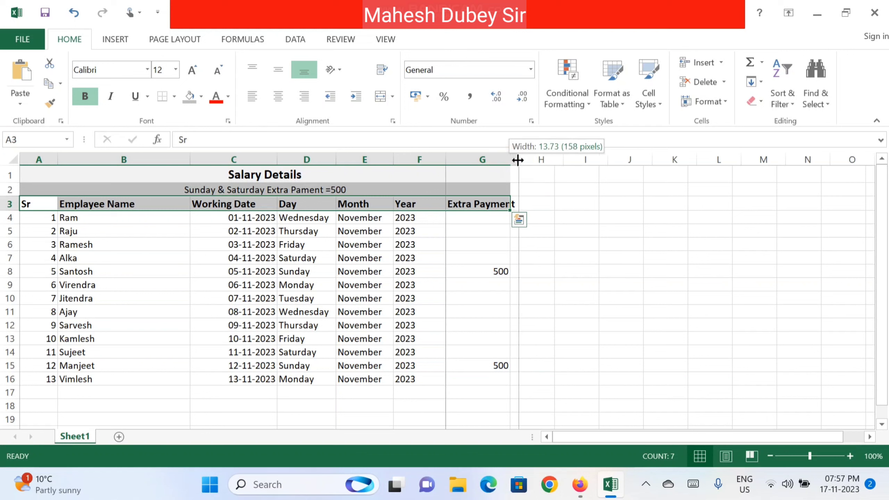
{"action": "left_click_drag", "start_coordinate": [509, 160], "coordinate": [519, 160]}
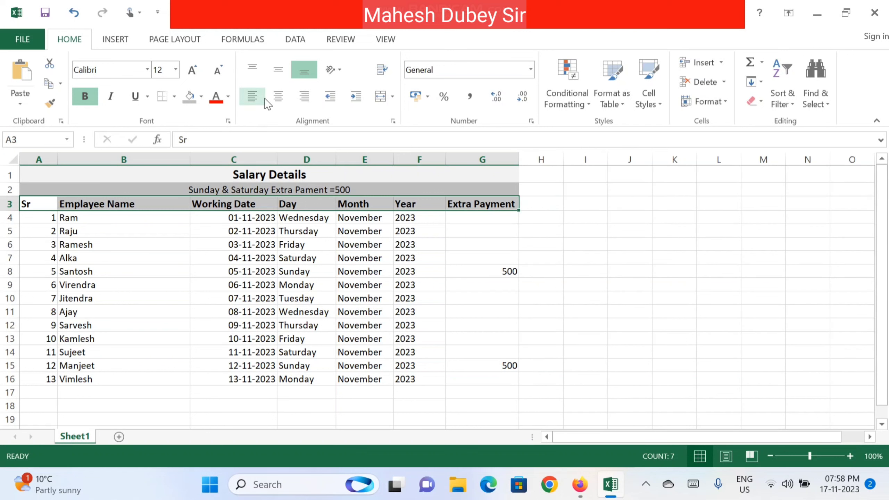
{"action": "left_click", "coordinate": [285, 106]}
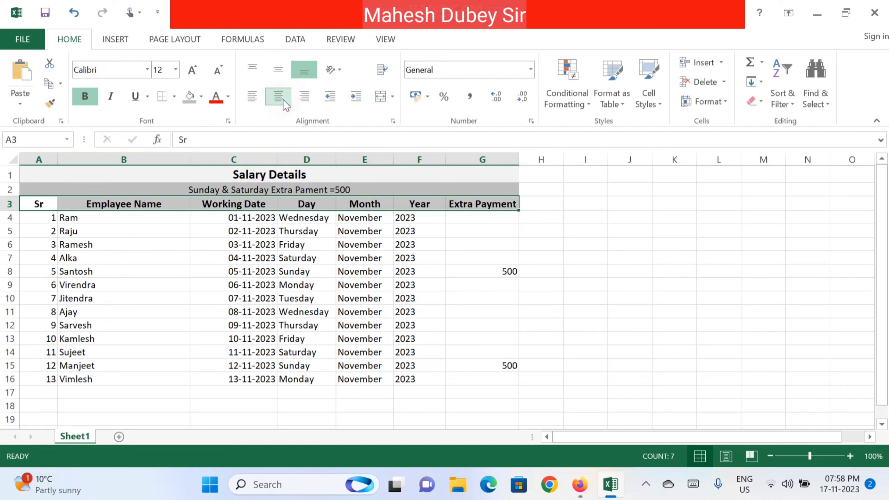
Step: Fill the header row A3:G3 yellow
{"action": "left_click", "coordinate": [293, 246]}
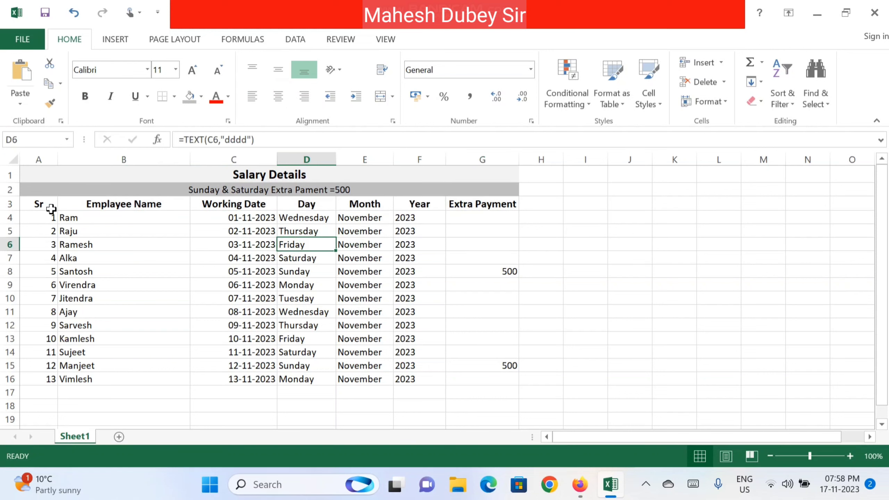
{"action": "left_click_drag", "start_coordinate": [38, 204], "coordinate": [482, 203]}
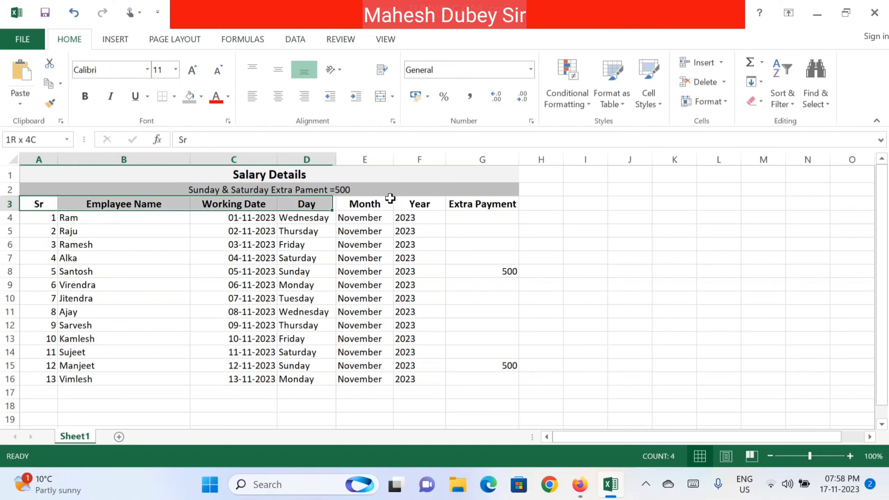
{"action": "left_click", "coordinate": [201, 96]}
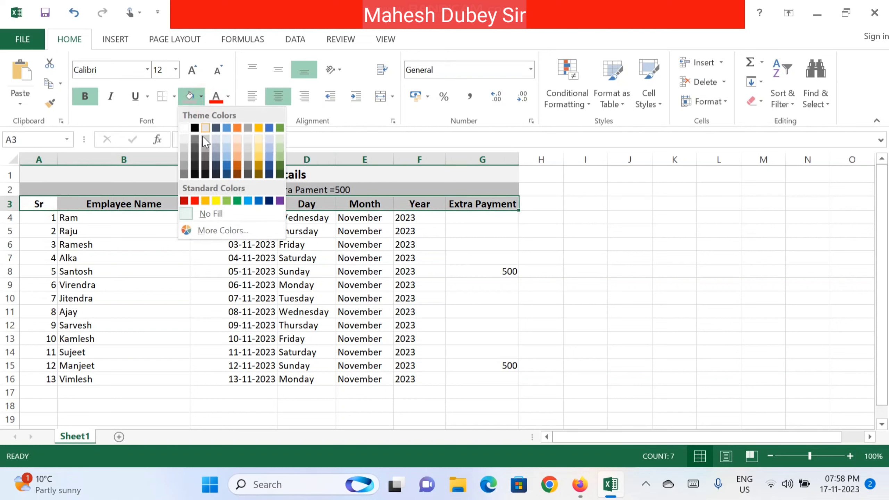
{"action": "left_click", "coordinate": [216, 201]}
Step: Fill the Salary Details title row red
{"action": "left_click", "coordinate": [212, 174]}
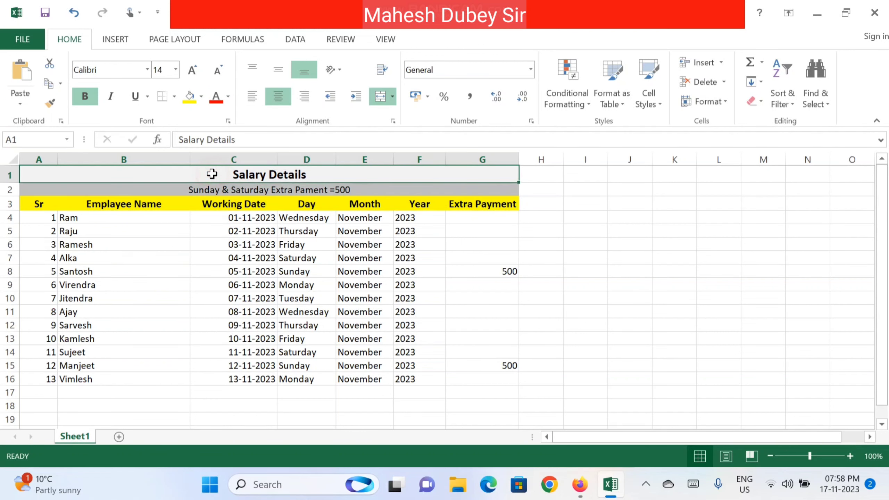
{"action": "left_click", "coordinate": [202, 96]}
{"action": "left_click", "coordinate": [195, 202]}
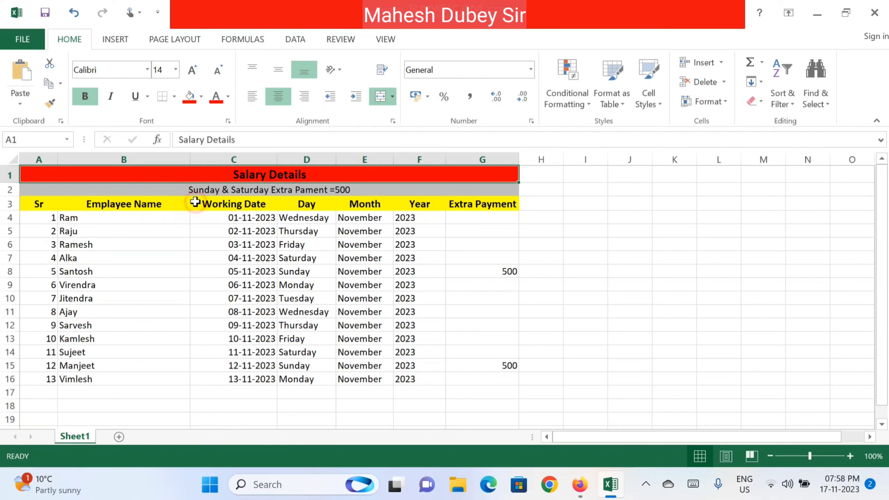
{"action": "left_click", "coordinate": [282, 247]}
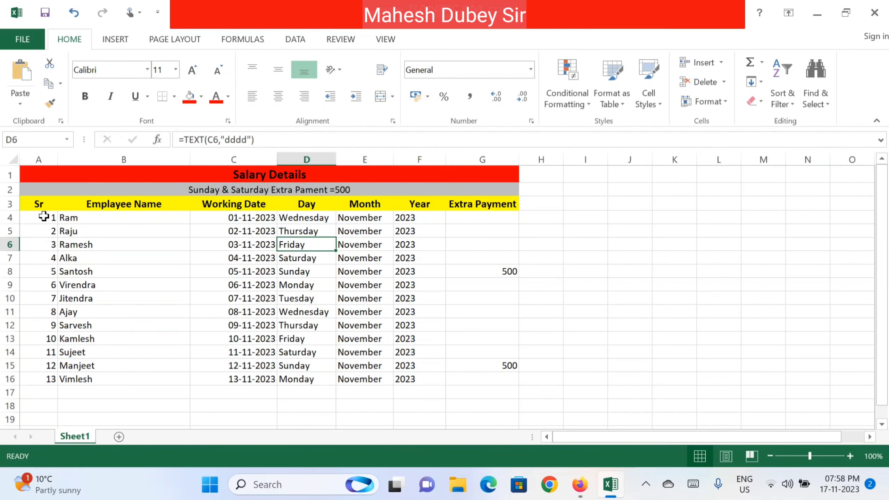
Step: Apply All Borders to the table range A3:G16
{"action": "mouse_move", "coordinate": [39, 204]}
{"action": "left_mouse_down"}
{"action": "mouse_move", "coordinate": [497, 367]}
{"action": "mouse_move", "coordinate": [497, 380]}
{"action": "left_mouse_up"}
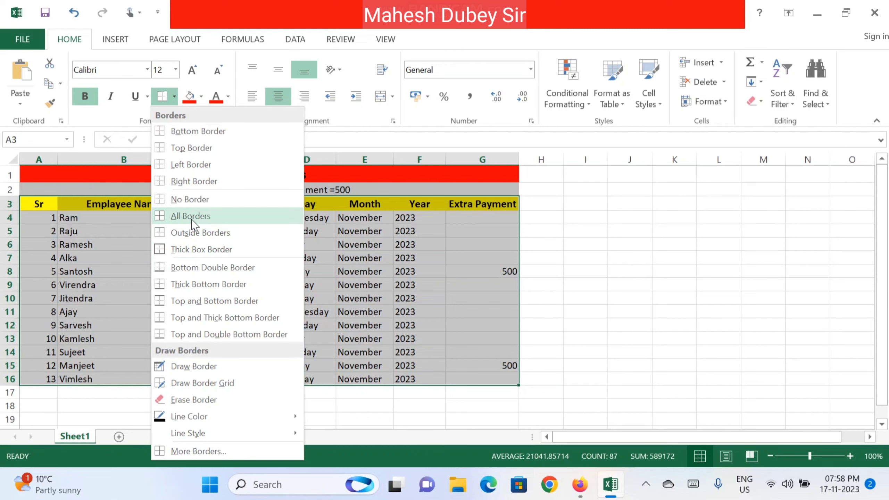
{"action": "left_click", "coordinate": [189, 214]}
{"action": "left_click", "coordinate": [245, 325]}
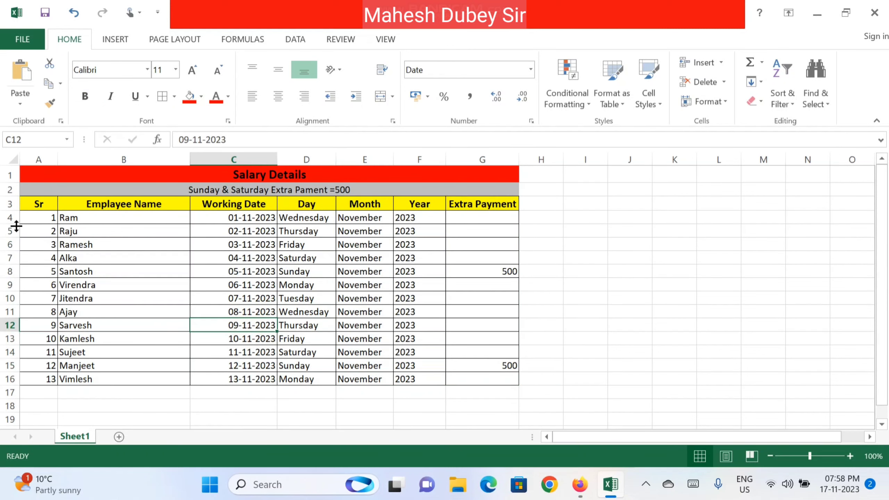
Step: Centre-align columns A, G and C: Sr, Extra Payment and Working Date
{"action": "left_click", "coordinate": [39, 159]}
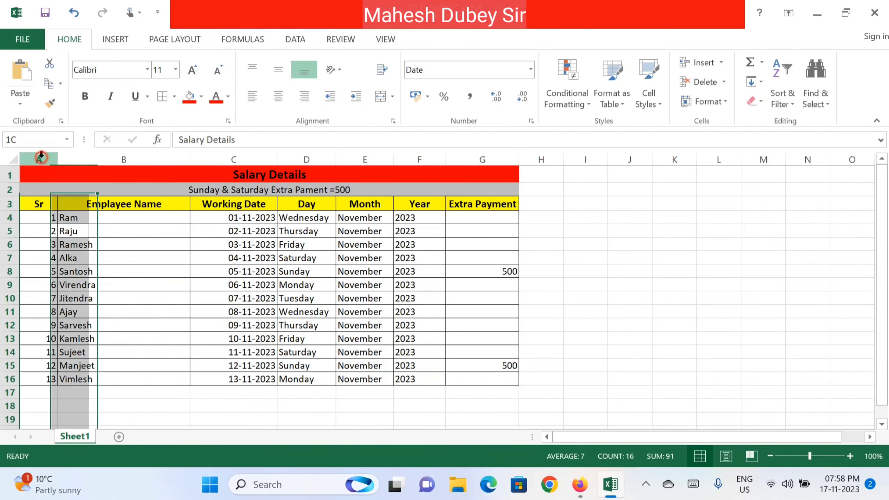
{"action": "left_click", "coordinate": [278, 96]}
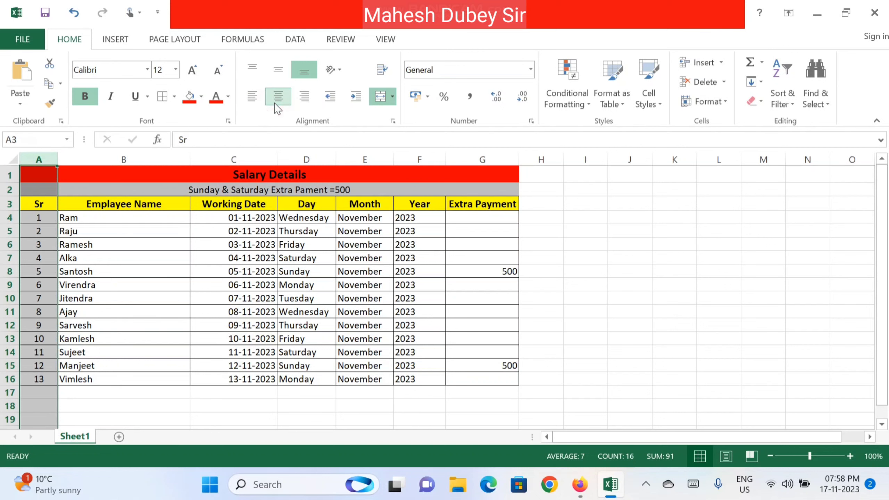
{"action": "left_click", "coordinate": [330, 296]}
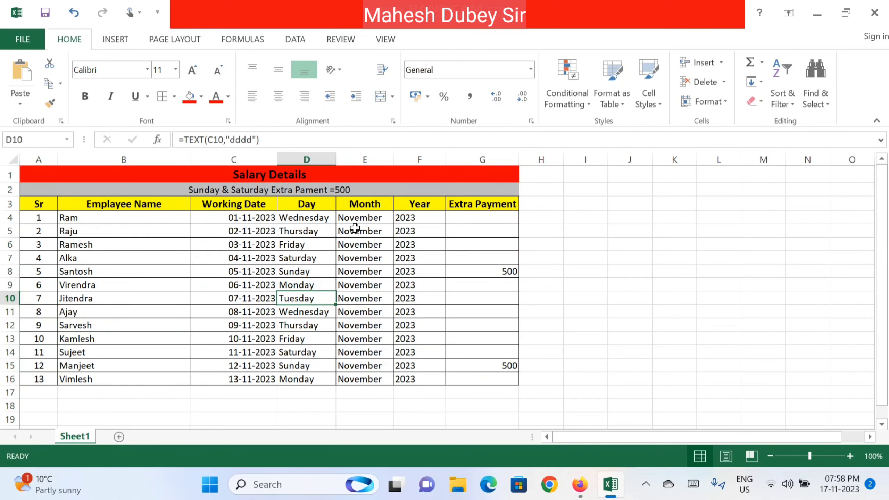
{"action": "left_click", "coordinate": [483, 158]}
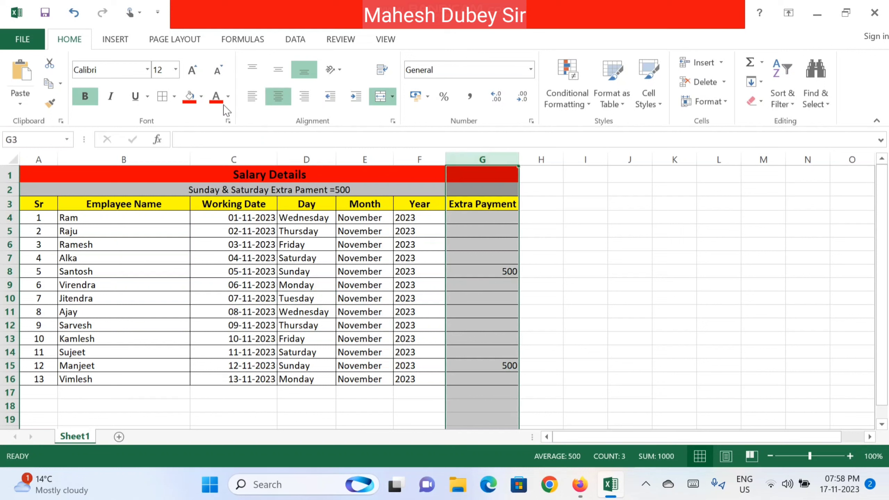
{"action": "left_click", "coordinate": [277, 98]}
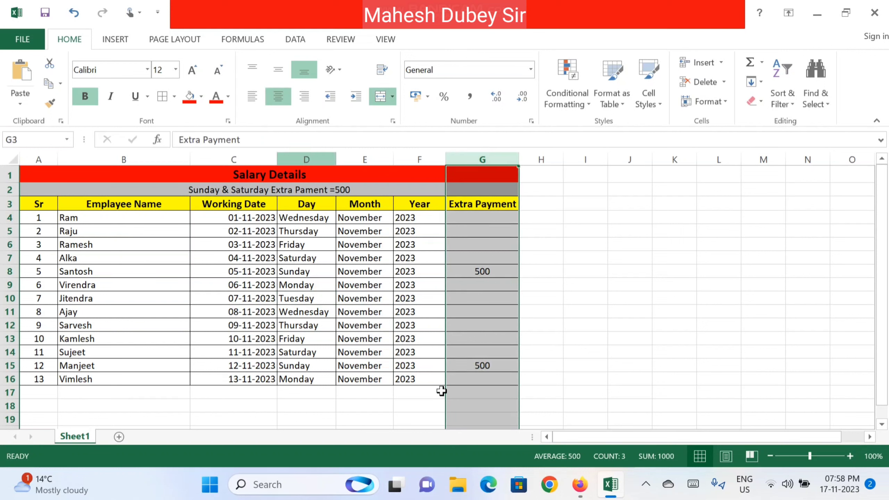
{"action": "left_click", "coordinate": [548, 324]}
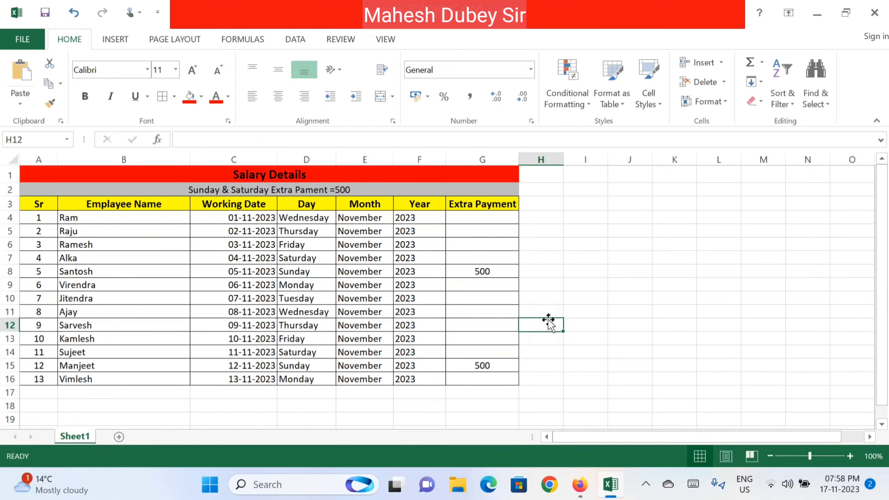
{"action": "left_click", "coordinate": [234, 158]}
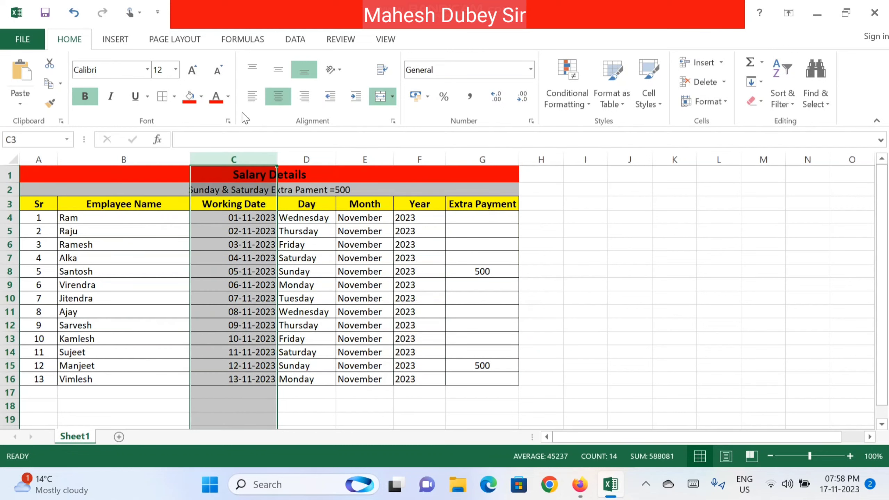
{"action": "left_click", "coordinate": [278, 97]}
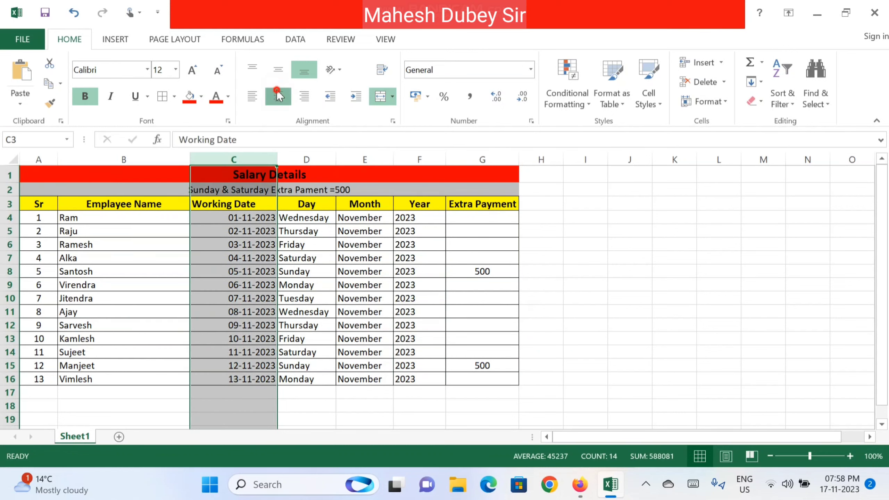
{"action": "left_click", "coordinate": [379, 298]}
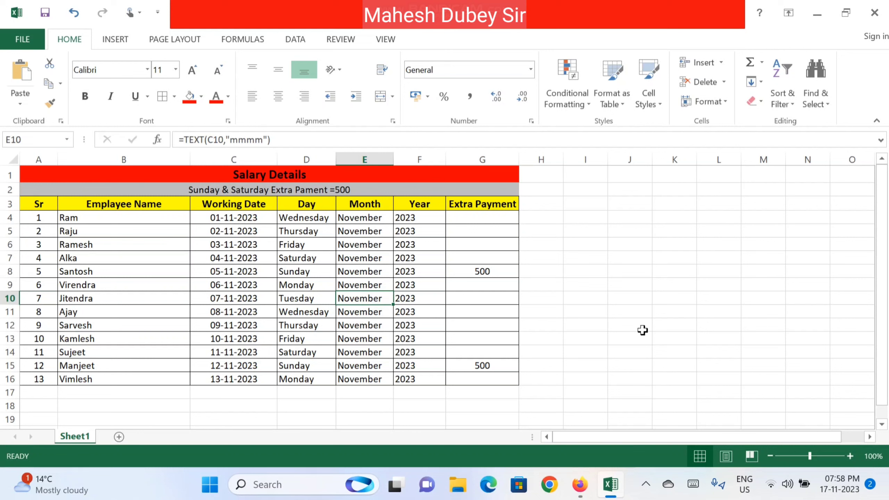